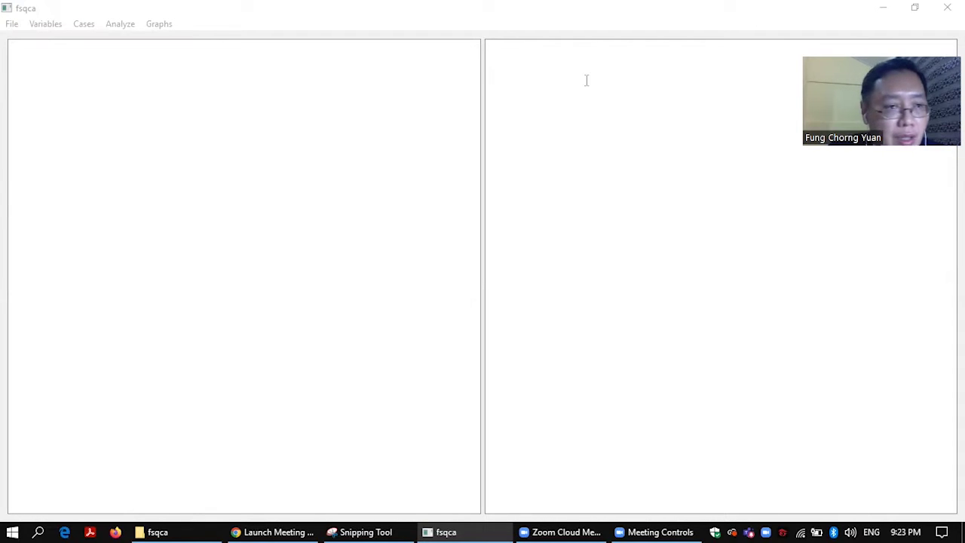
- Open 'eTraining WM WLB EPerf test file' from the Data folder
{"action": "left_click", "coordinate": [12, 24]}
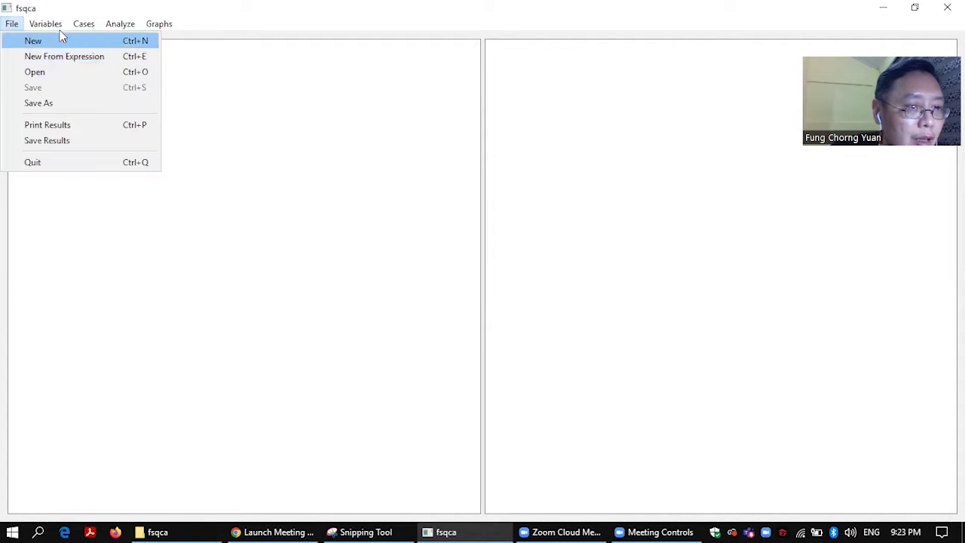
{"action": "mouse_move", "coordinate": [59, 30]}
{"action": "mouse_move", "coordinate": [9, 26]}
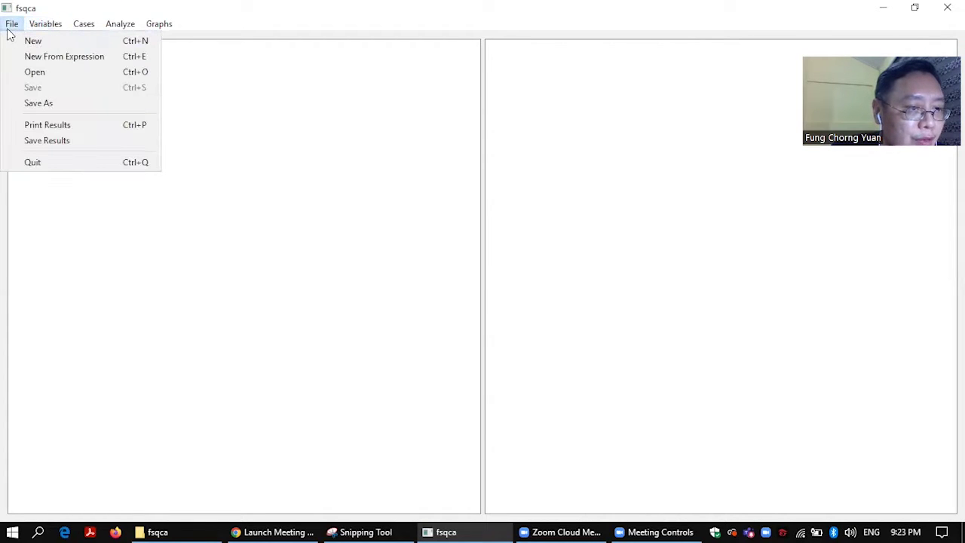
{"action": "left_click", "coordinate": [34, 71]}
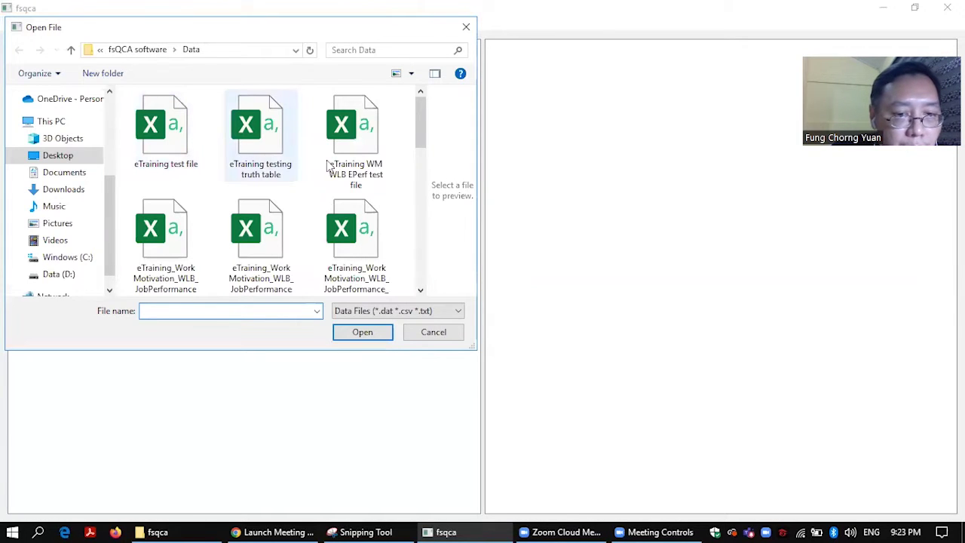
{"action": "left_click", "coordinate": [362, 149]}
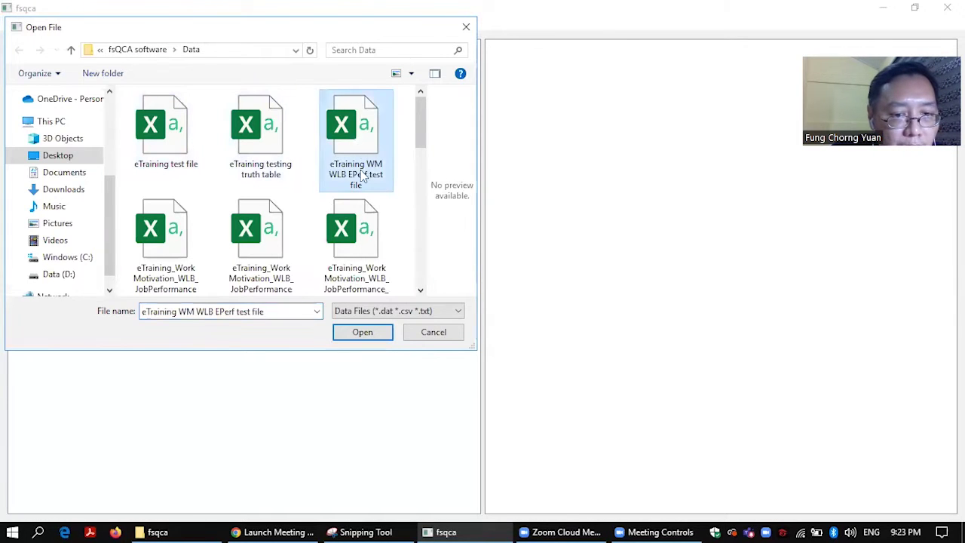
{"action": "left_click", "coordinate": [364, 334]}
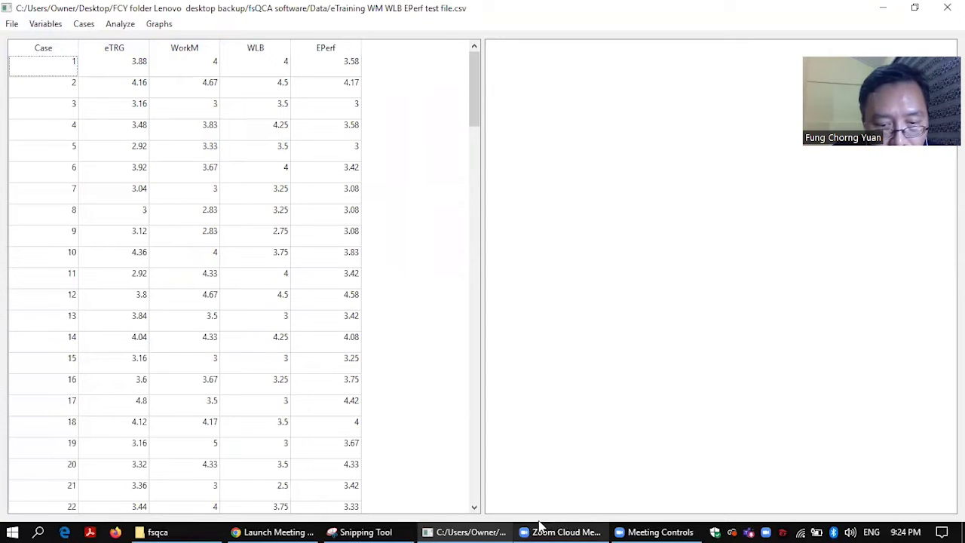
{"action": "mouse_move", "coordinate": [379, 525]}
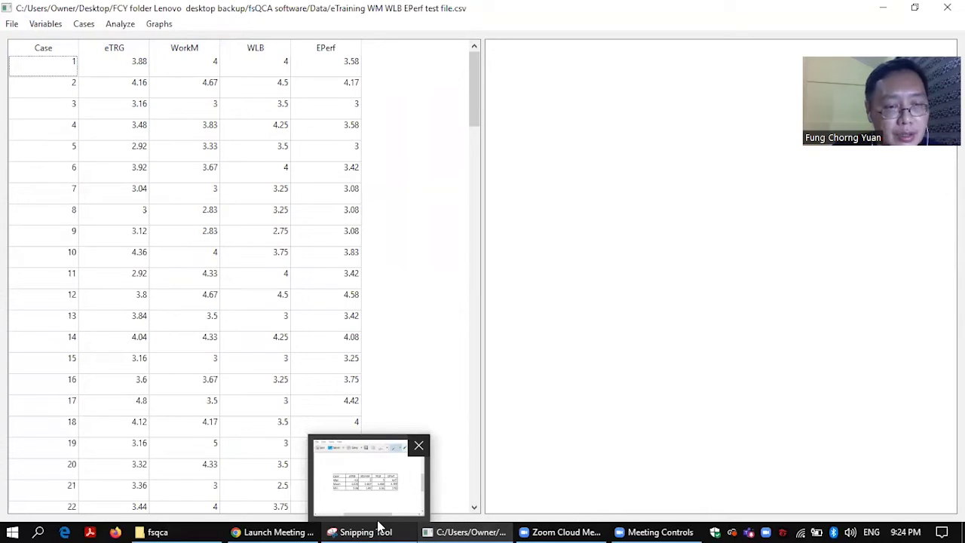
{"action": "left_click", "coordinate": [381, 525]}
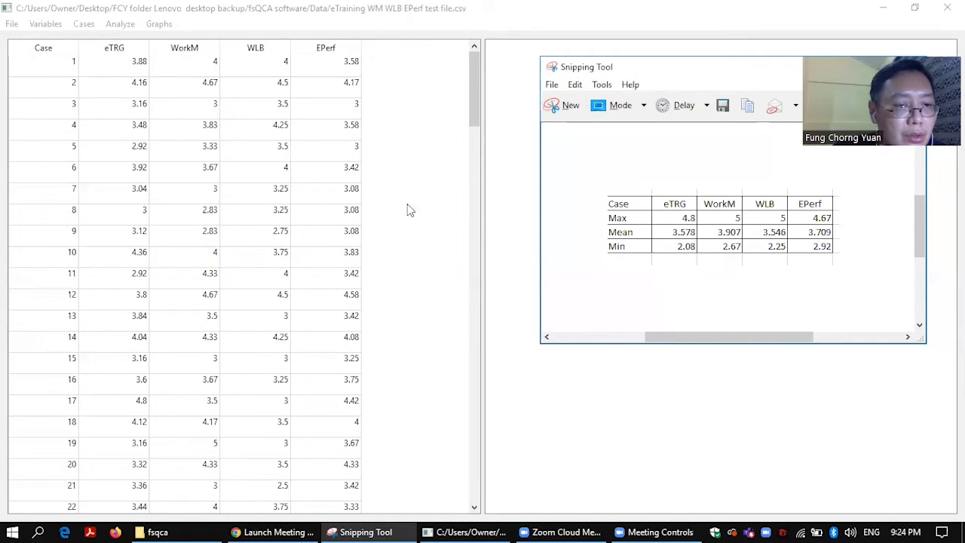
- Start a computed variable eTRG1 with the formula calibrate(eTRG,n1,n2,n3)
{"action": "left_click", "coordinate": [182, 136]}
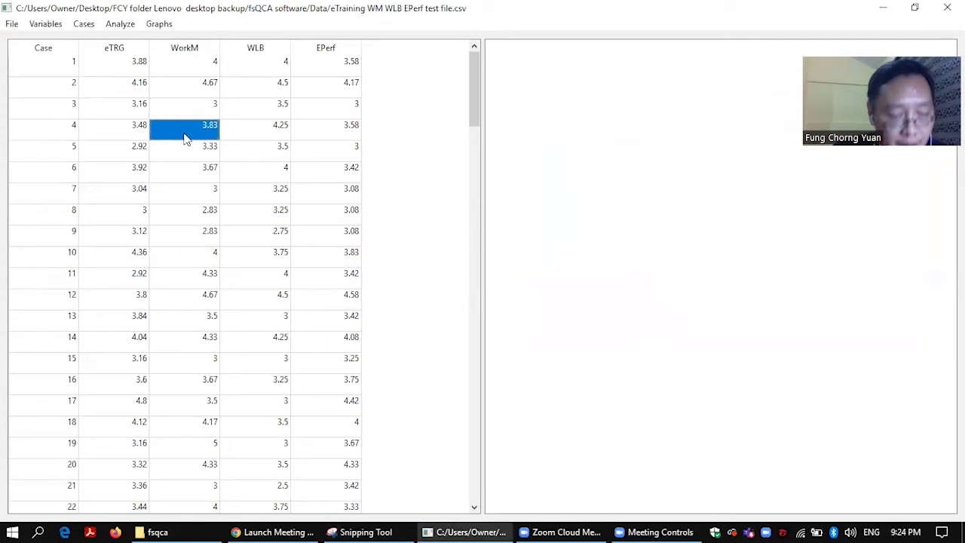
{"action": "left_click", "coordinate": [49, 27]}
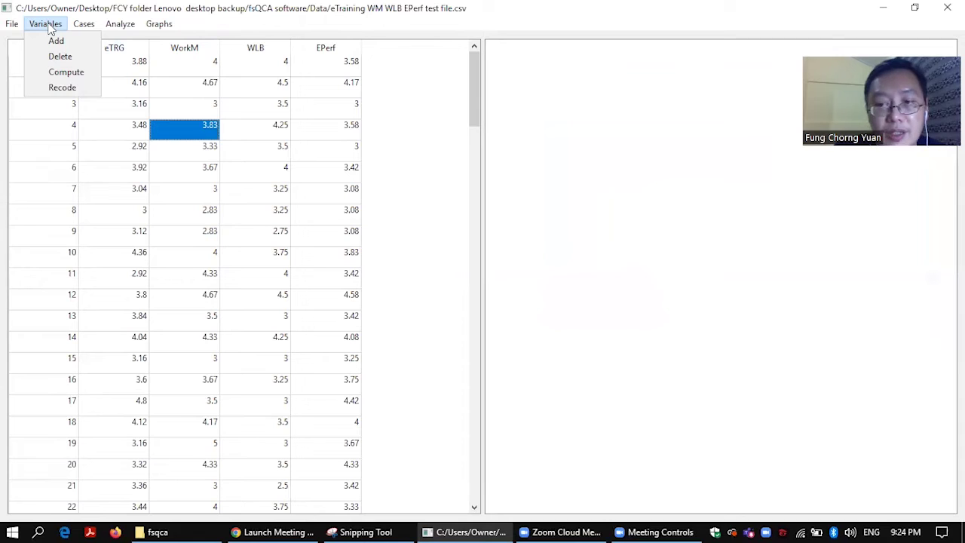
{"action": "left_click", "coordinate": [70, 72]}
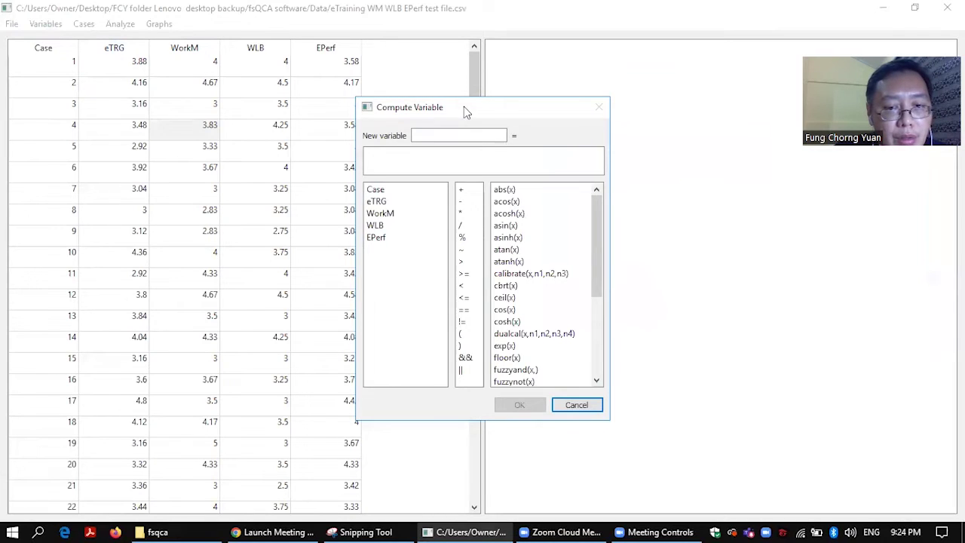
{"action": "left_click_drag", "start_coordinate": [464, 106], "coordinate": [581, 102]}
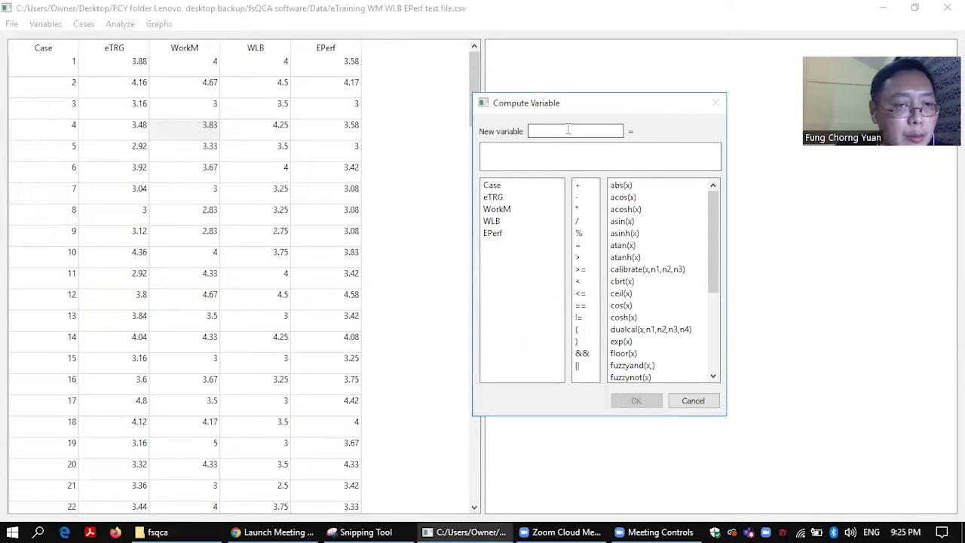
{"action": "type", "text": "eTRG"}
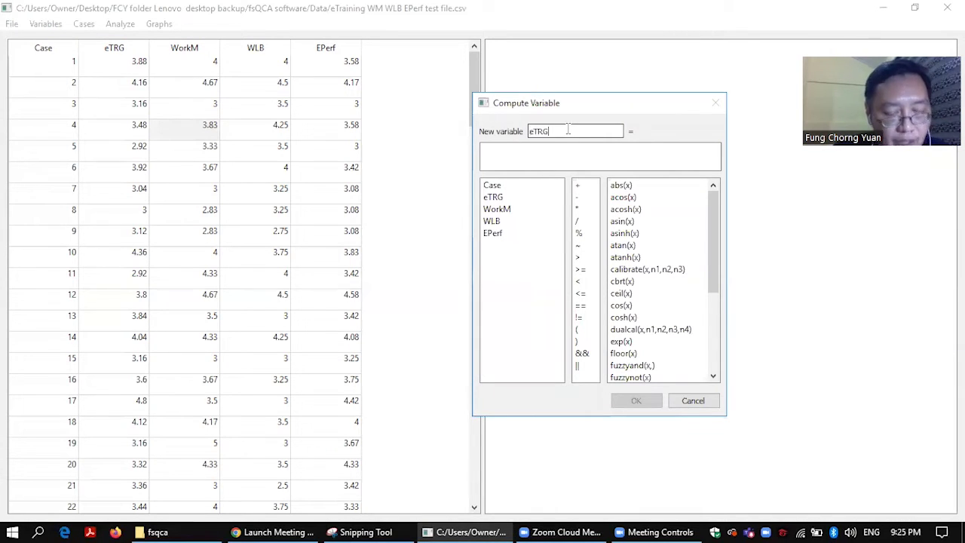
{"action": "type", "text": "1"}
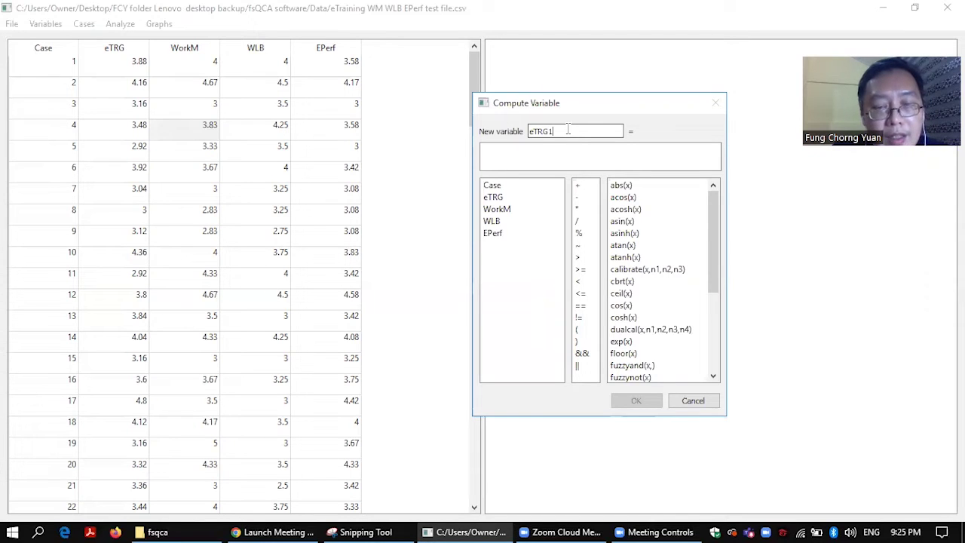
{"action": "left_click", "coordinate": [567, 151]}
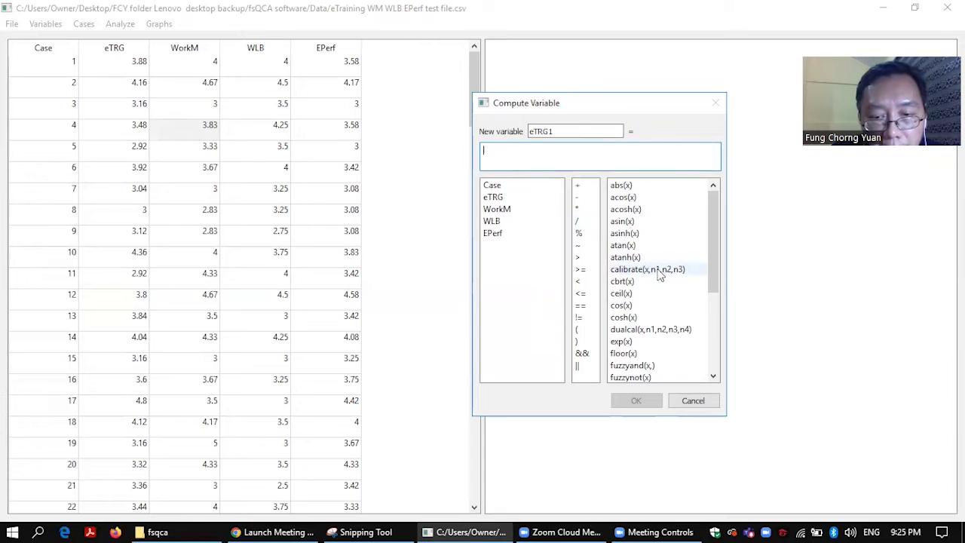
{"action": "double_click", "coordinate": [658, 271]}
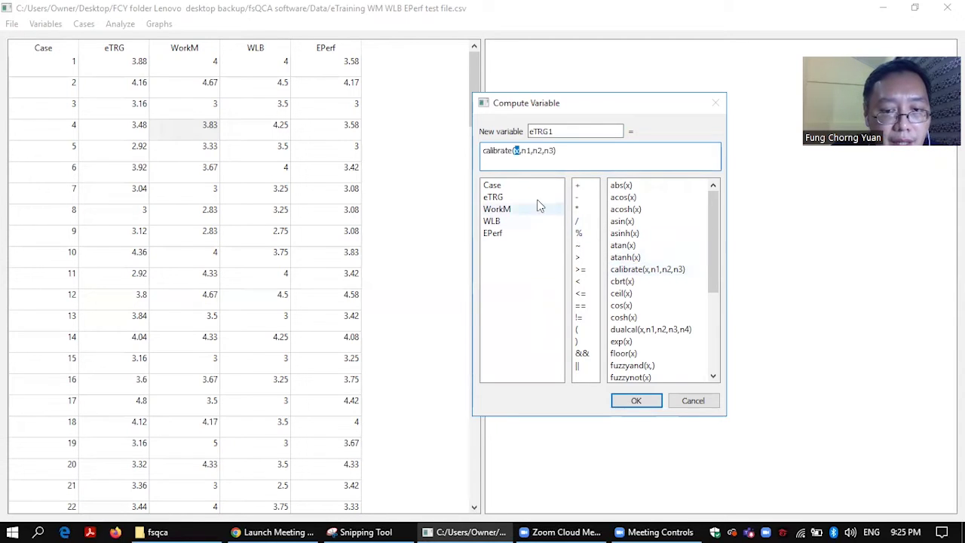
{"action": "double_click", "coordinate": [494, 197]}
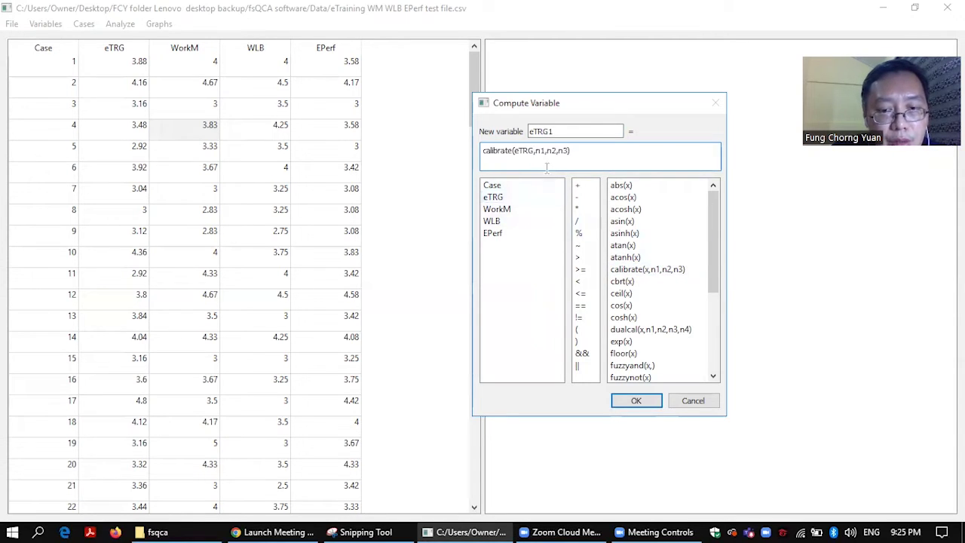
{"action": "left_click", "coordinate": [543, 150]}
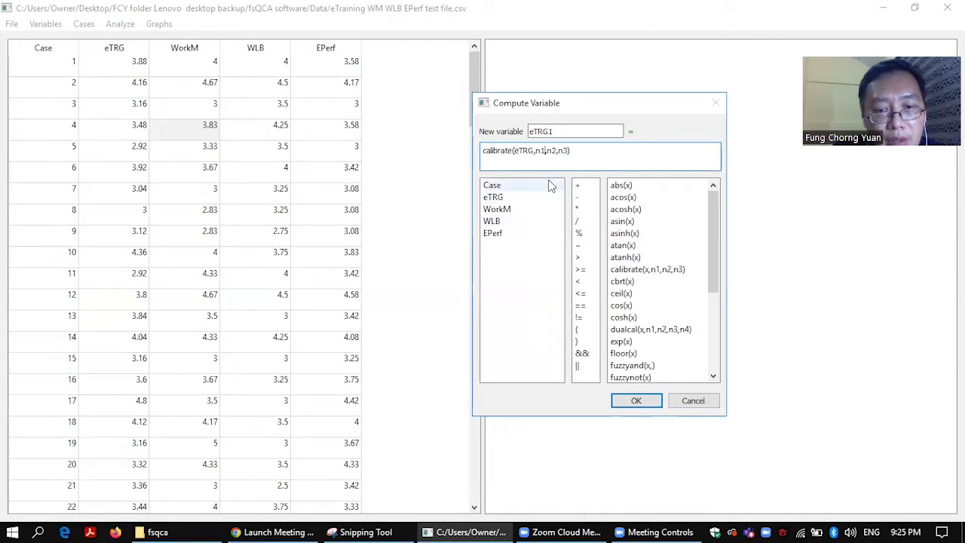
- Place the statistics snip beside the dialog and enter 4.8 as eTRG1's first threshold
{"action": "key", "text": "BackSpace"}
{"action": "key", "text": "BackSpace"}
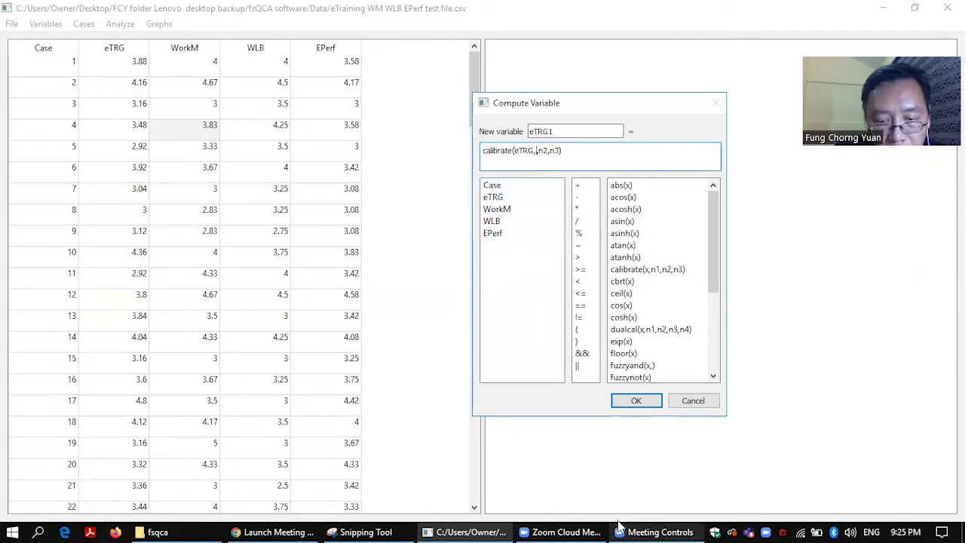
{"action": "left_click", "coordinate": [384, 528]}
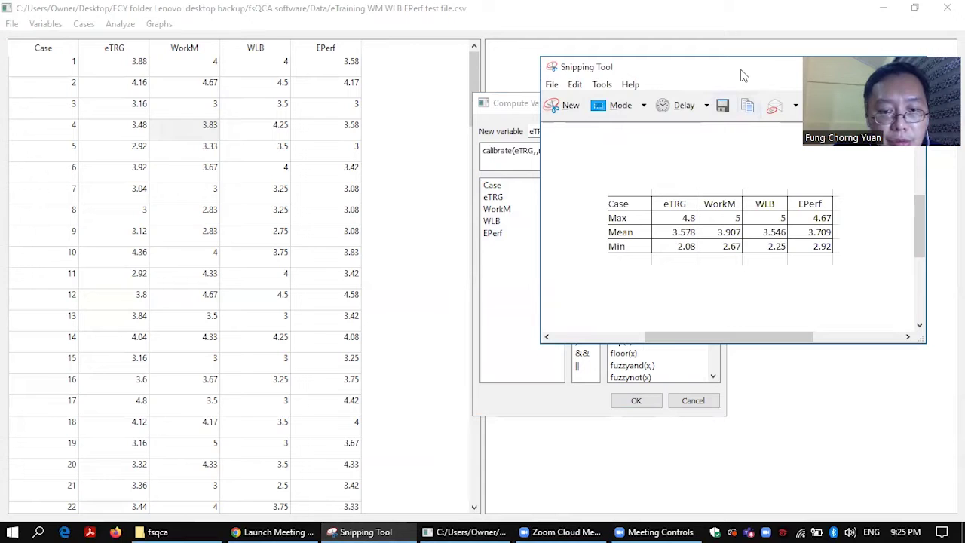
{"action": "left_click_drag", "start_coordinate": [743, 76], "coordinate": [267, 124]}
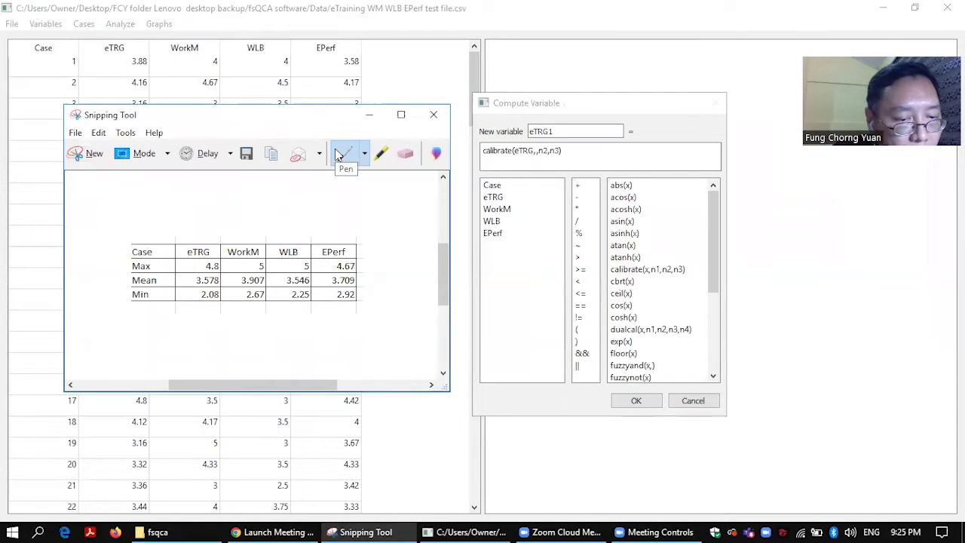
{"action": "left_click", "coordinate": [338, 155]}
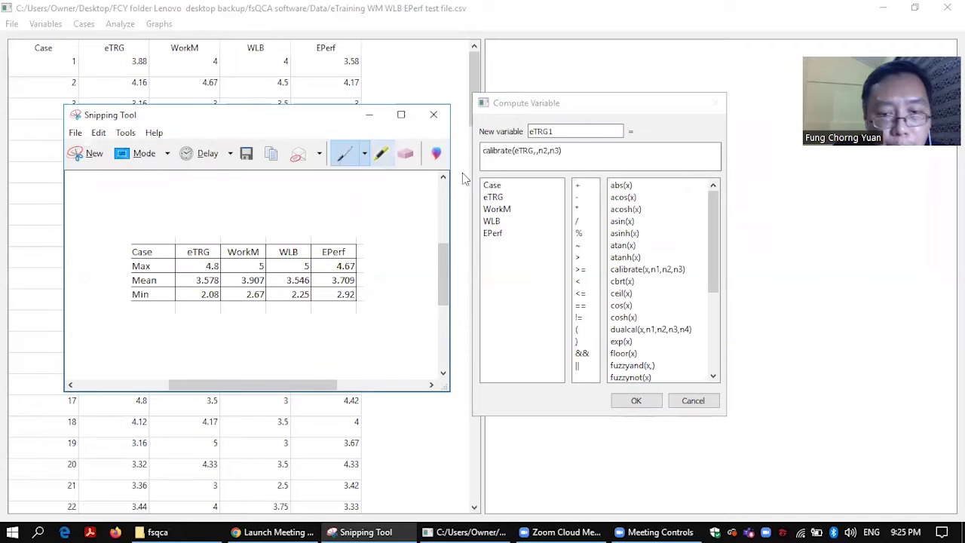
{"action": "left_click", "coordinate": [537, 151]}
{"action": "type", "text": "4.8"}
{"action": "key", "text": "Right"}
{"action": "key", "text": "BackSpace"}
{"action": "key", "text": "BackSpace"}
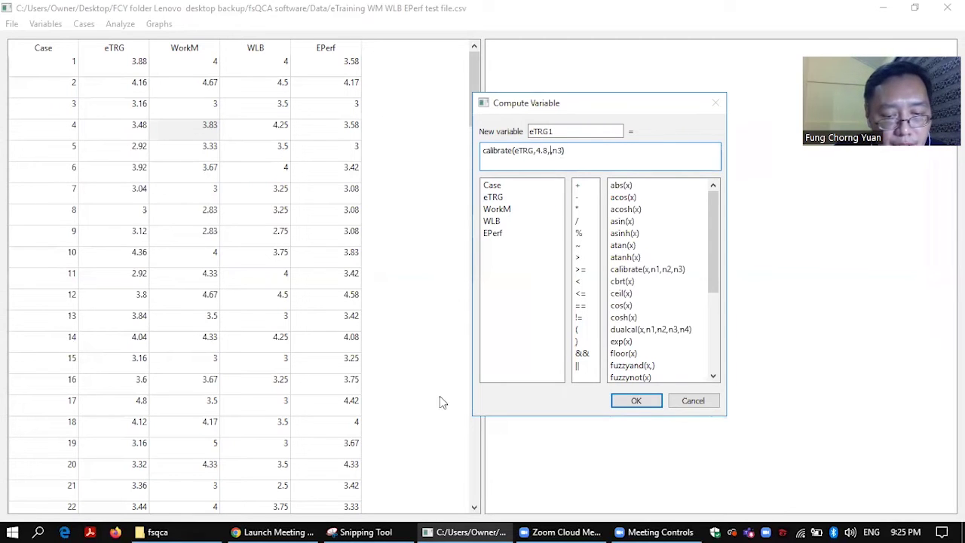
- Enter 3.578 and 2.08 as the remaining eTRG thresholds and check the formula
{"action": "left_click", "coordinate": [355, 532]}
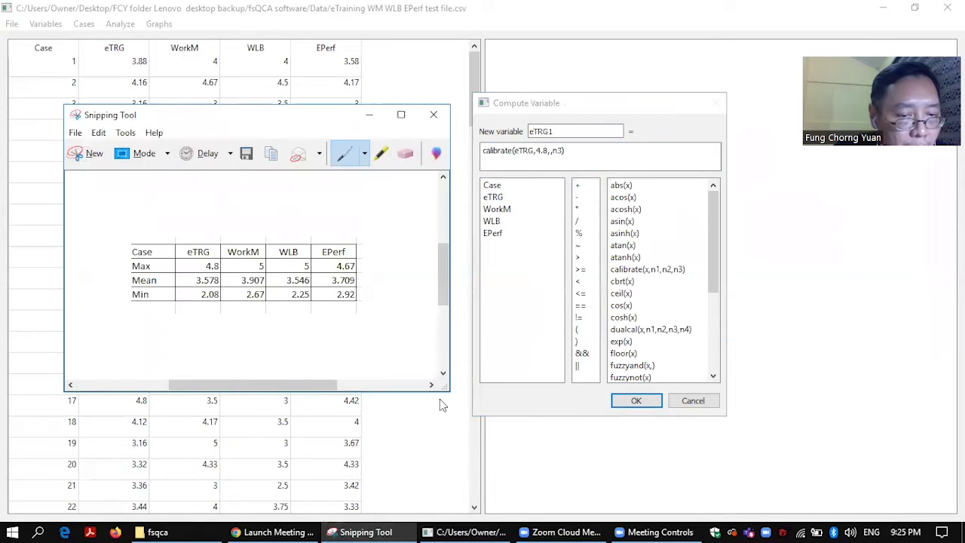
{"action": "left_click", "coordinate": [553, 151]}
{"action": "type", "text": "3.578"}
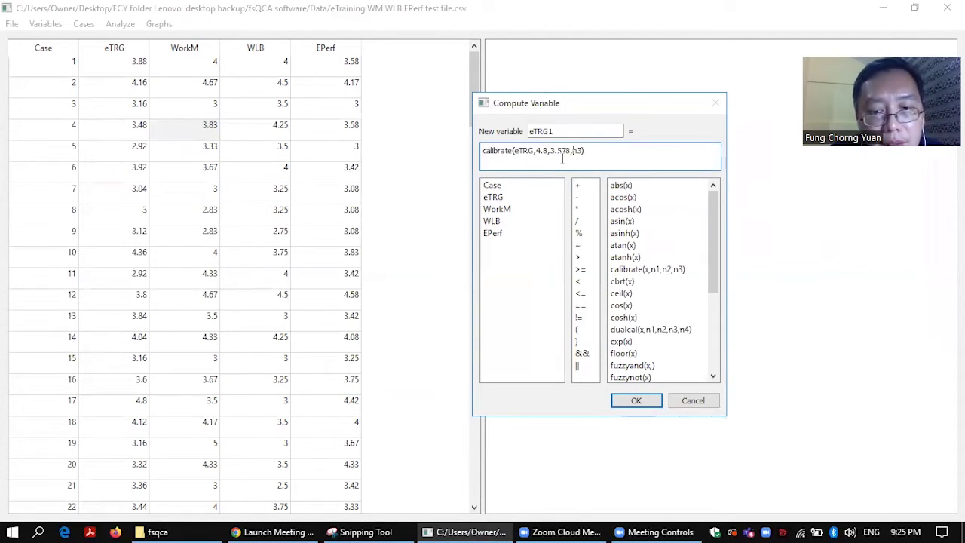
{"action": "key", "text": "BackSpace"}
{"action": "key", "text": "BackSpace"}
{"action": "key", "text": "BackSpace"}
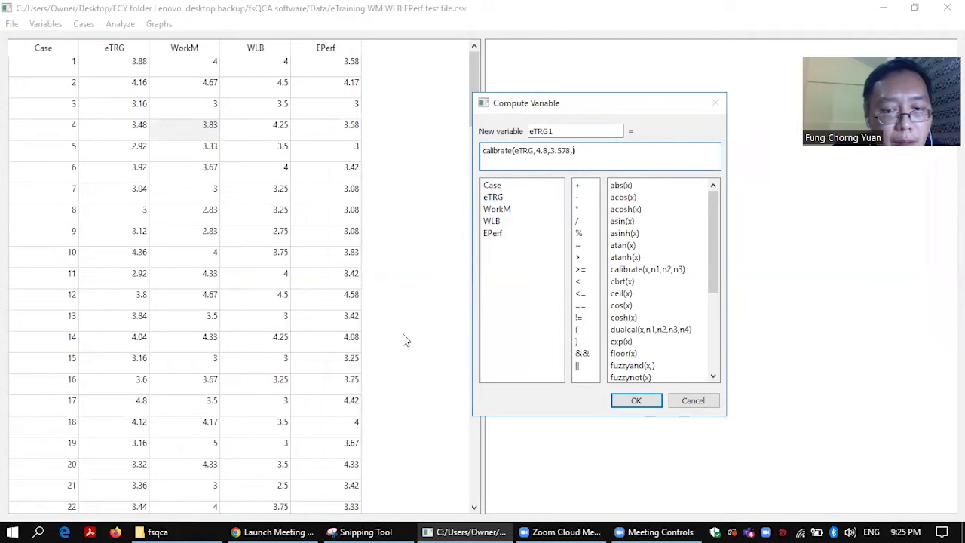
{"action": "left_click", "coordinate": [351, 528]}
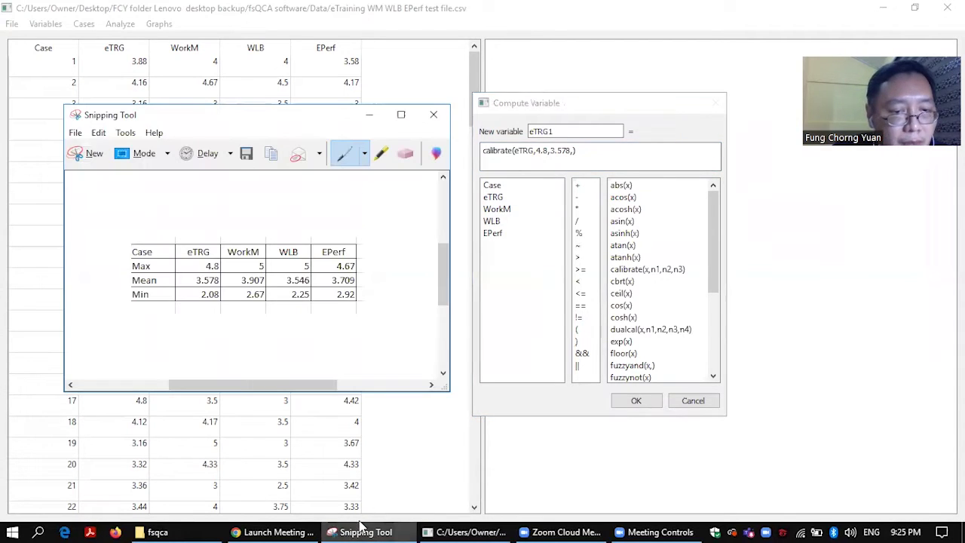
{"action": "left_click", "coordinate": [585, 153]}
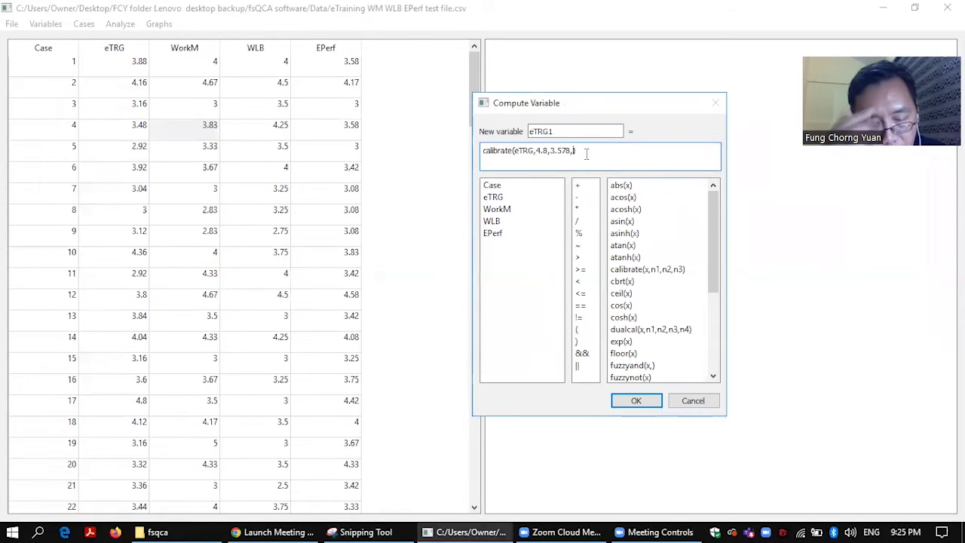
{"action": "type", "text": "2.0"}
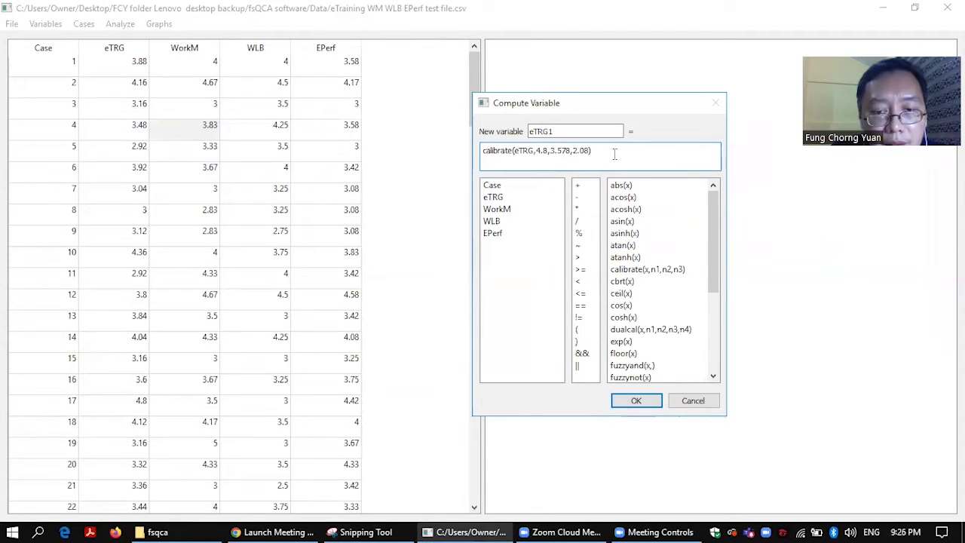
{"action": "type", "text": "8"}
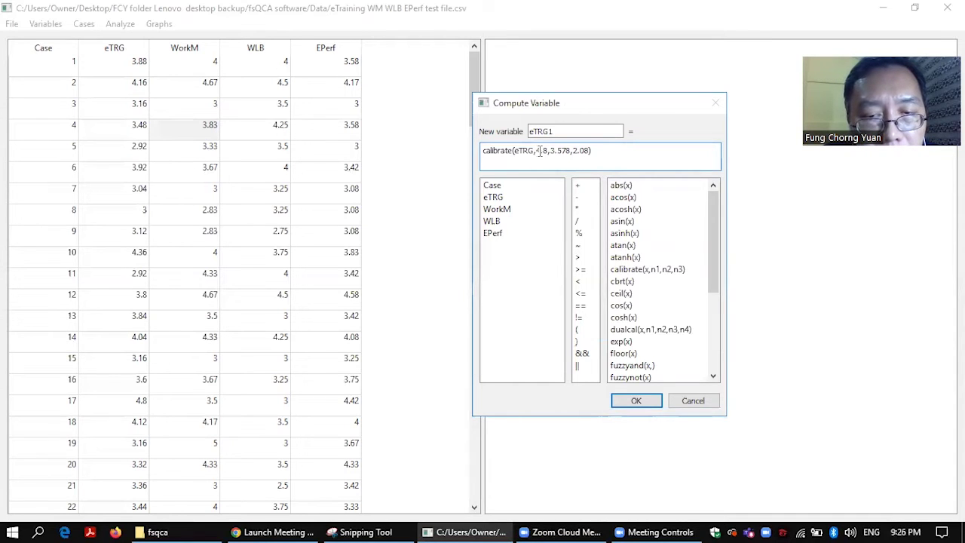
{"action": "left_click_drag", "start_coordinate": [537, 150], "coordinate": [588, 154]}
{"action": "left_click", "coordinate": [598, 150]}
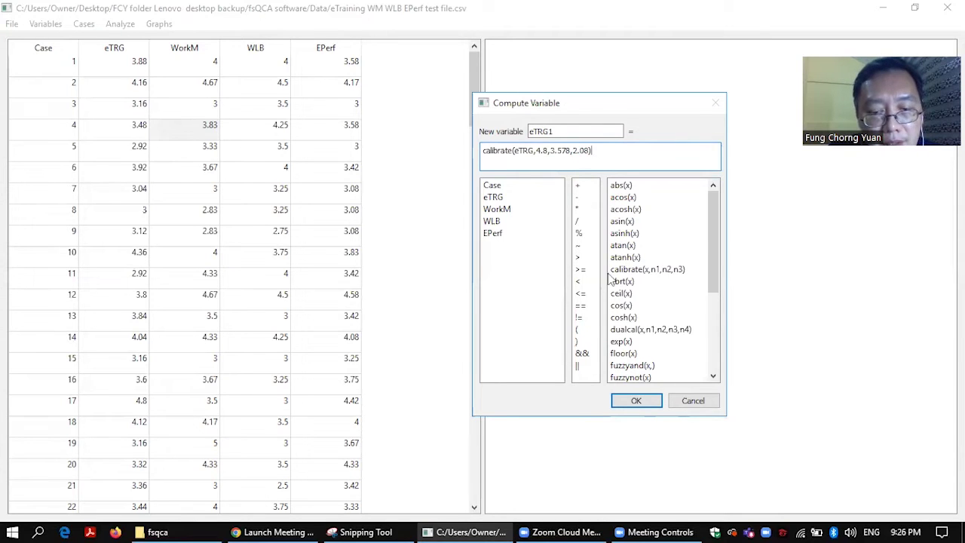
- Compute eTRG1, then start a new variable WM1 as calibrate applied to WorkM
{"action": "left_click", "coordinate": [636, 404]}
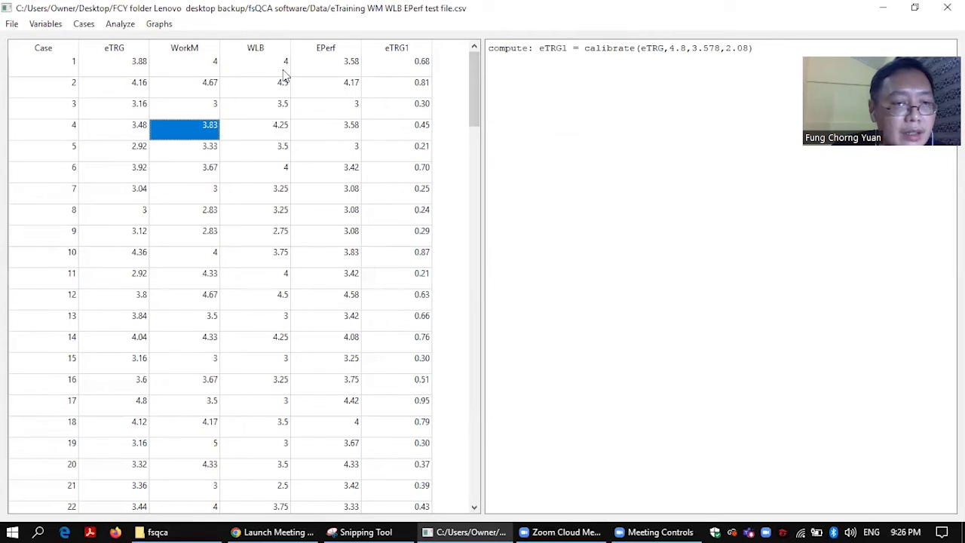
{"action": "left_click", "coordinate": [50, 25]}
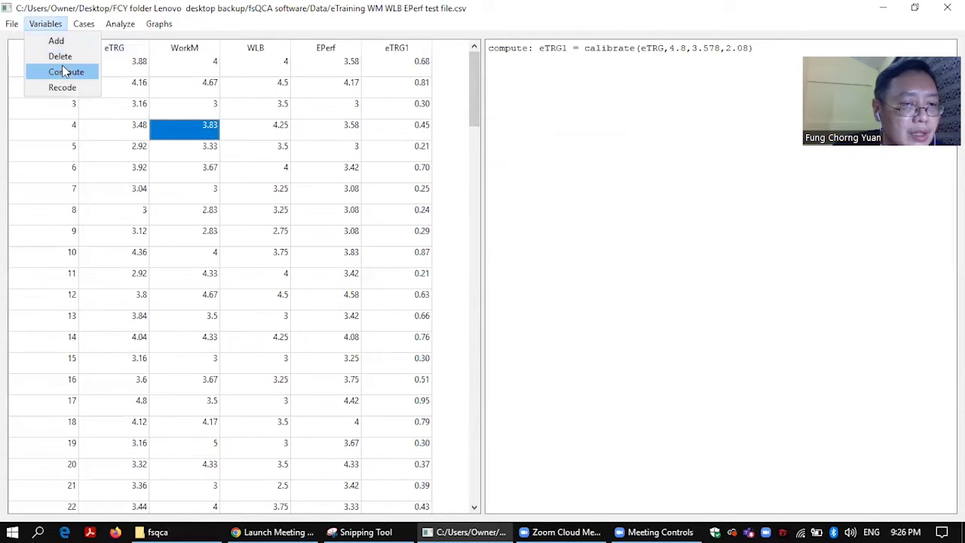
{"action": "left_click", "coordinate": [65, 70]}
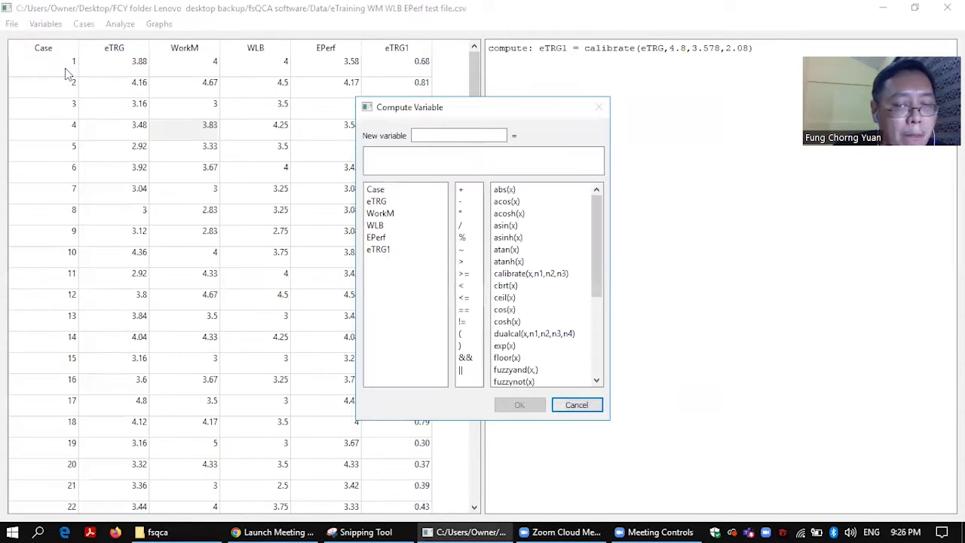
{"action": "left_click", "coordinate": [419, 136]}
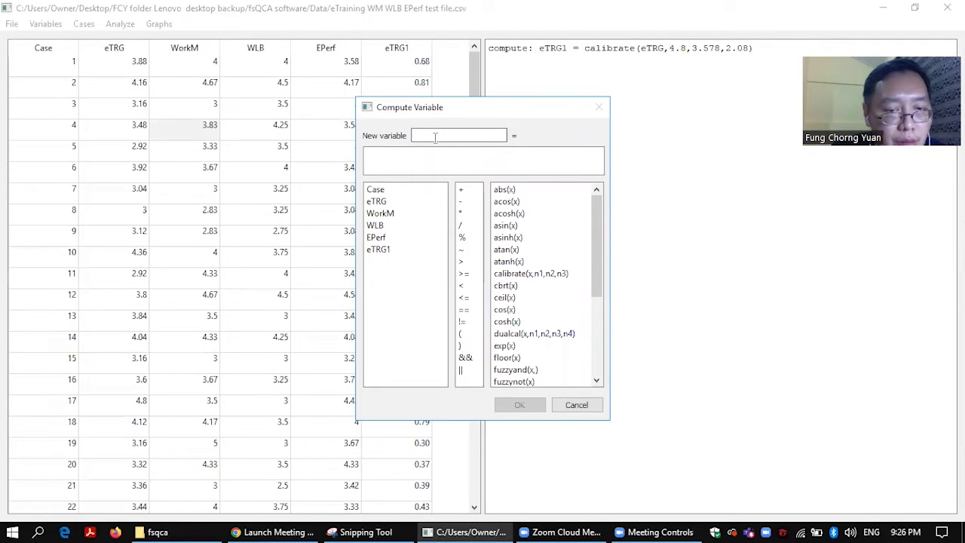
{"action": "type", "text": "WM"}
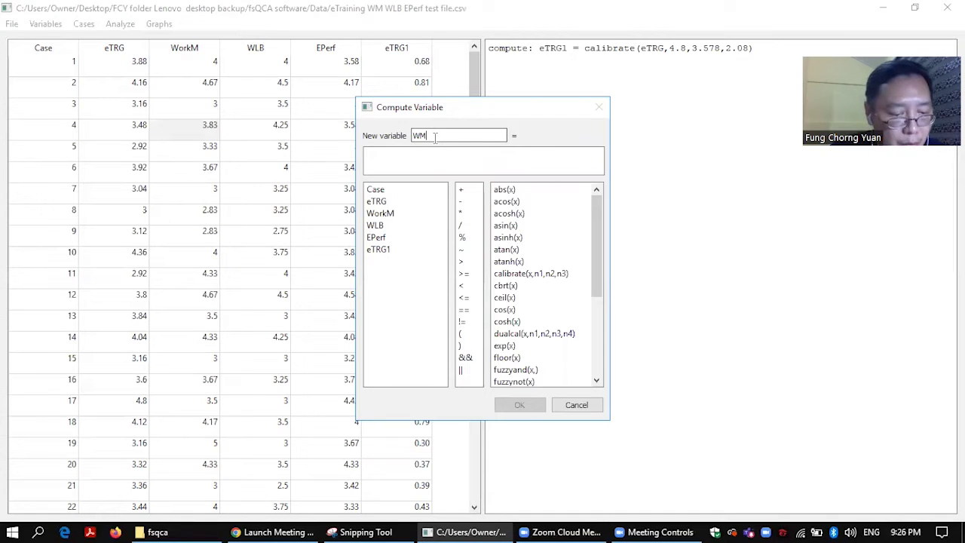
{"action": "type", "text": "1"}
{"action": "left_click", "coordinate": [436, 155]}
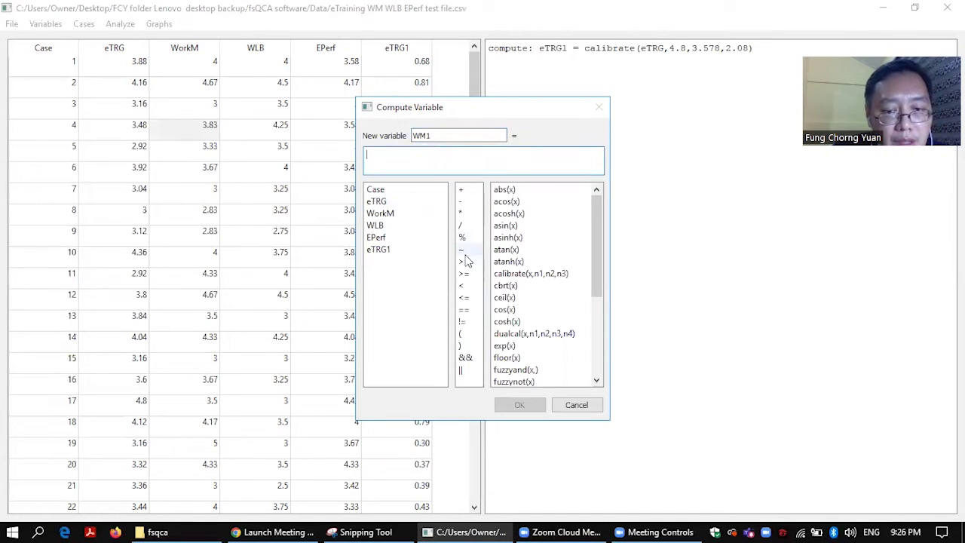
{"action": "double_click", "coordinate": [519, 276]}
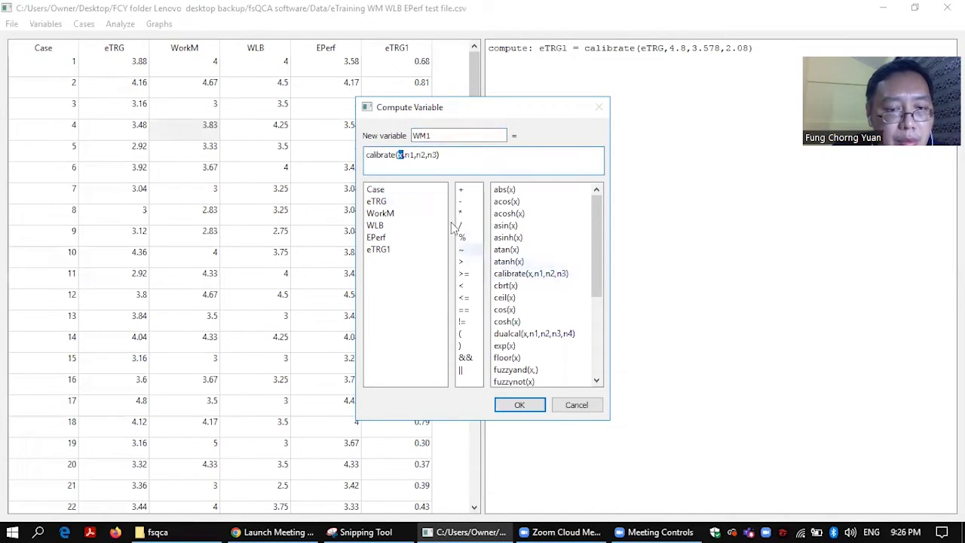
{"action": "double_click", "coordinate": [394, 214]}
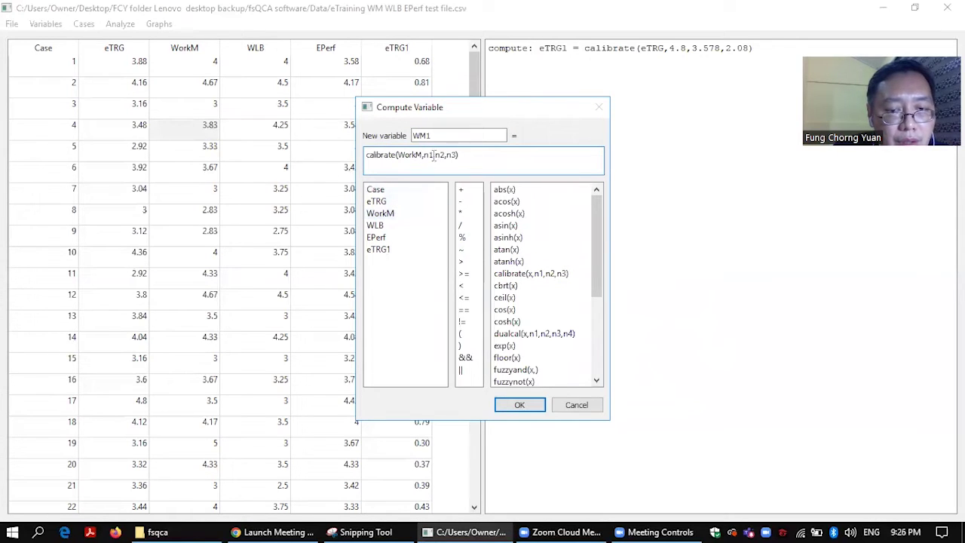
- Remove the stray atan insertion and fill WM1's thresholds with 5, 3.907 and 2.67
{"action": "double_click", "coordinate": [429, 154]}
{"action": "key", "text": "BackSpace"}
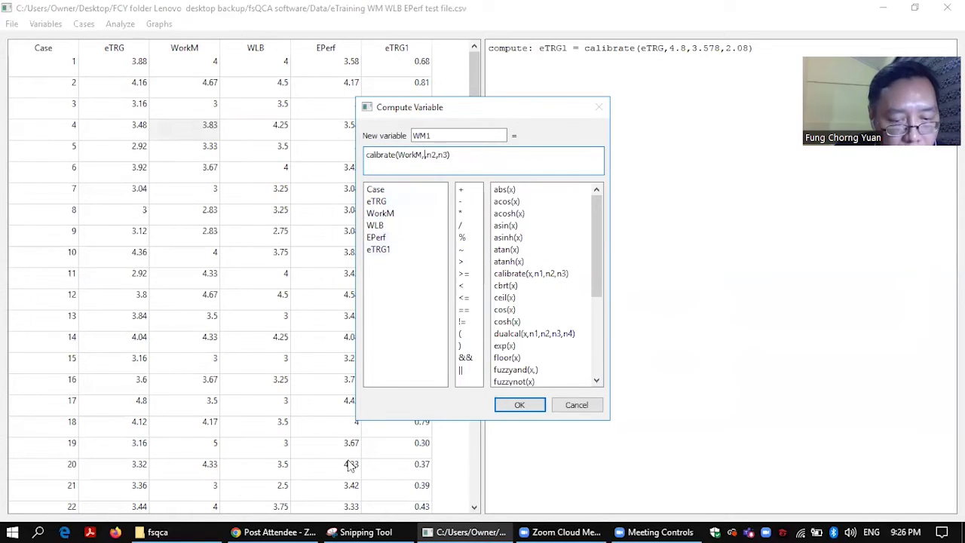
{"action": "left_click", "coordinate": [344, 528]}
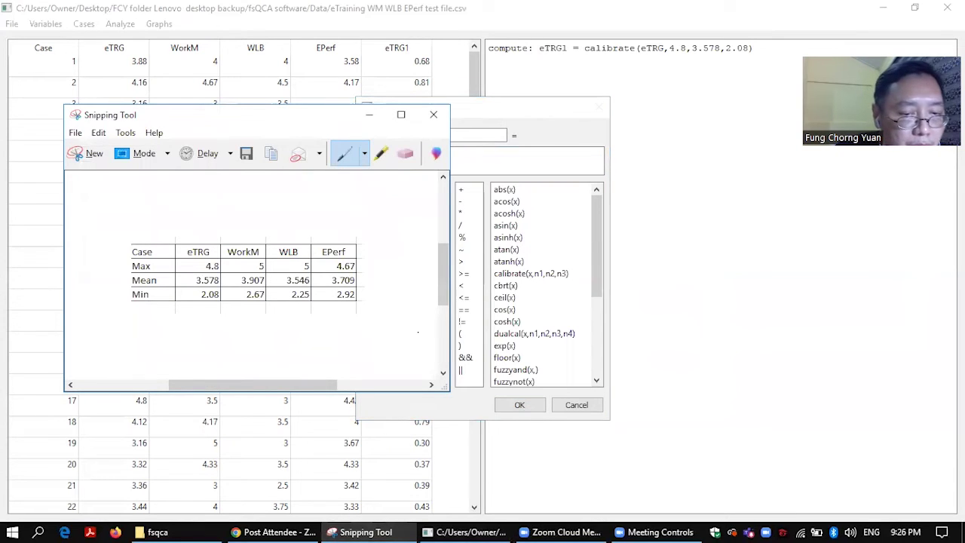
{"action": "double_click", "coordinate": [505, 250]}
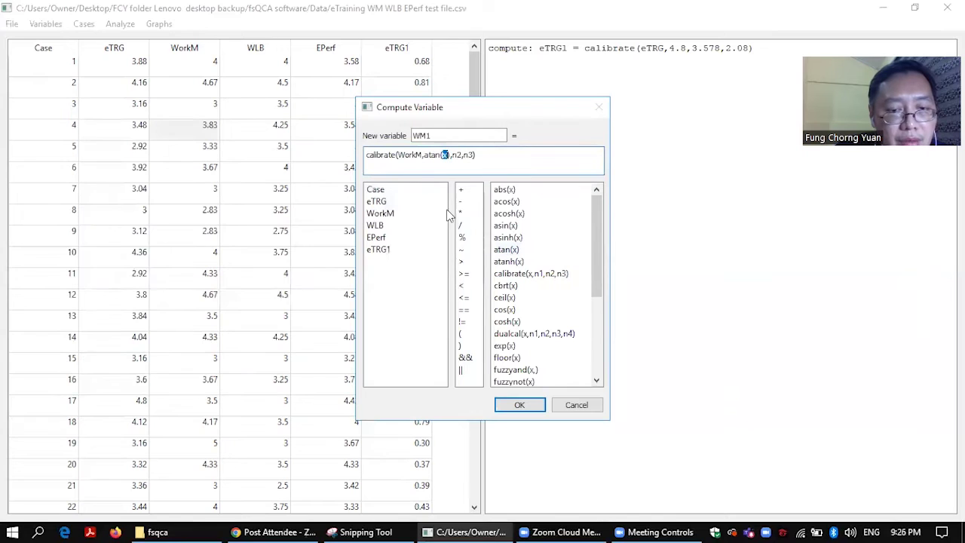
{"action": "double_click", "coordinate": [455, 151]}
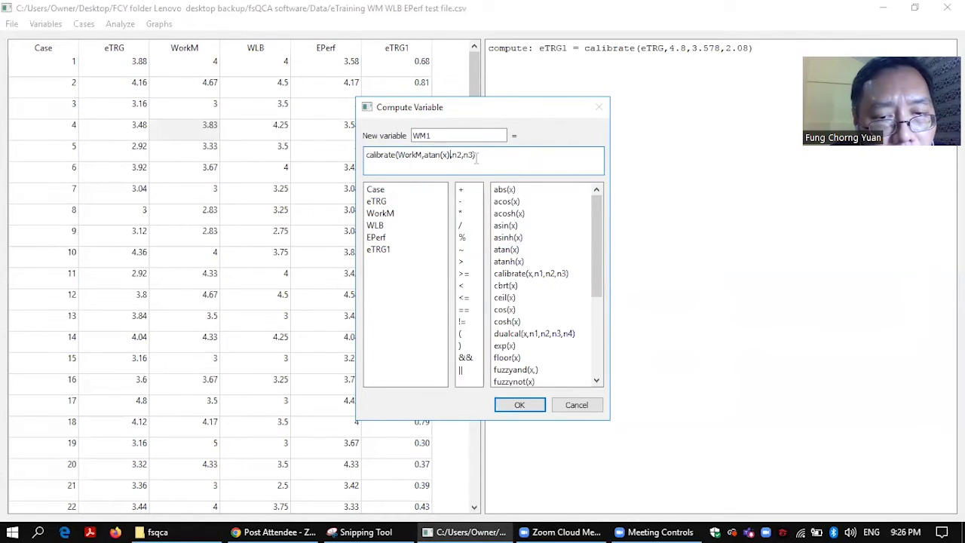
{"action": "key", "text": "BackSpace"}
{"action": "key", "text": "BackSpace"}
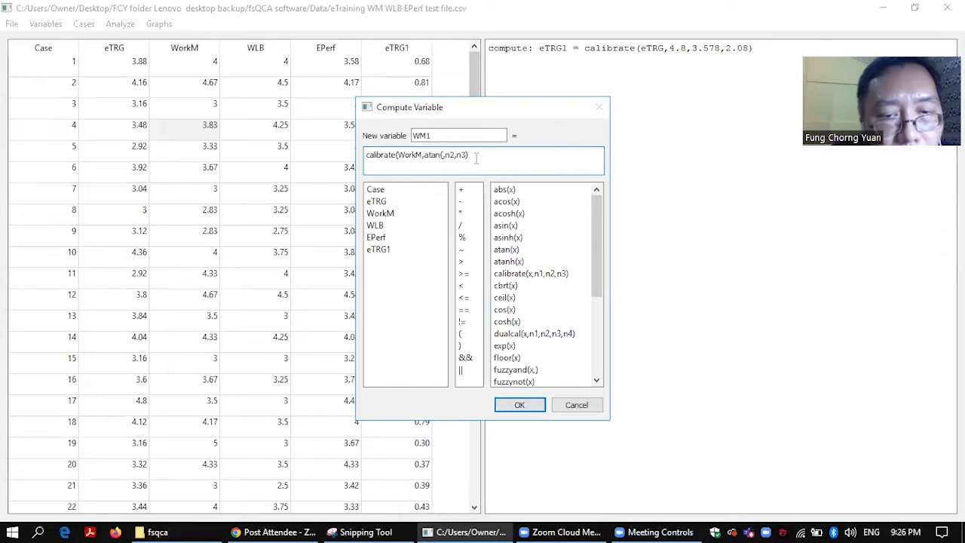
{"action": "key", "text": "BackSpace"}
{"action": "key", "text": "BackSpace"}
{"action": "key", "text": "BackSpace"}
{"action": "key", "text": "BackSpace"}
{"action": "key", "text": "BackSpace"}
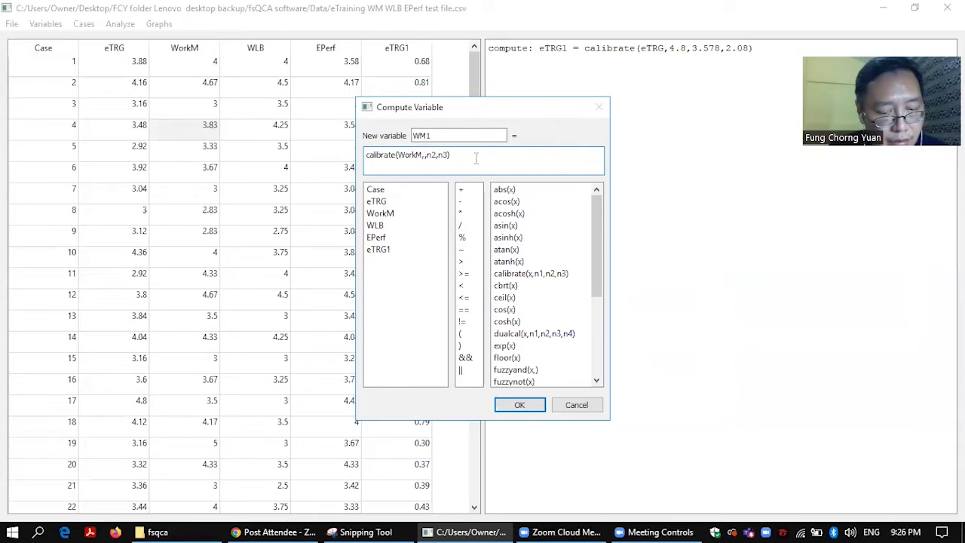
{"action": "type", "text": "5"}
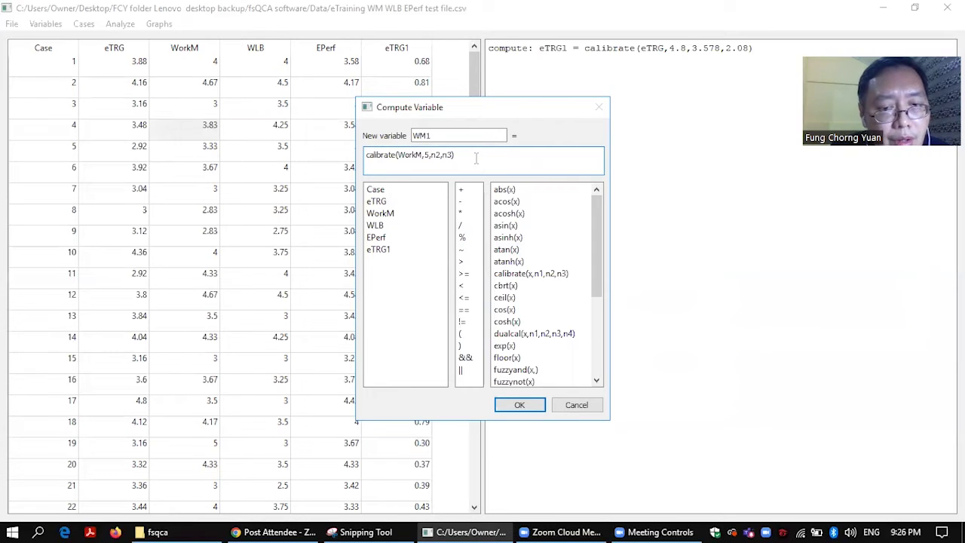
{"action": "key", "text": "BackSpace"}
{"action": "key", "text": "BackSpace"}
{"action": "type", "text": "3.907"}
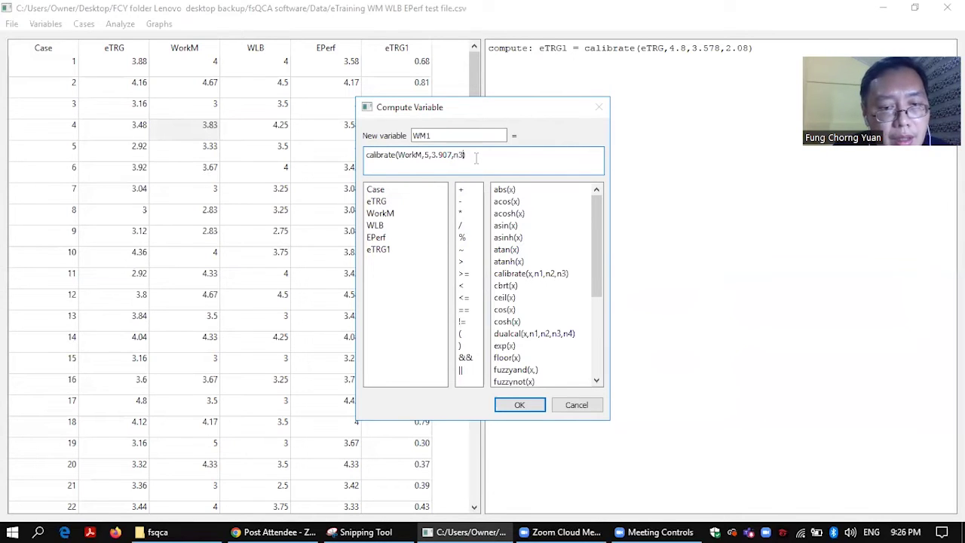
{"action": "key", "text": "BackSpace"}
{"action": "key", "text": "BackSpace"}
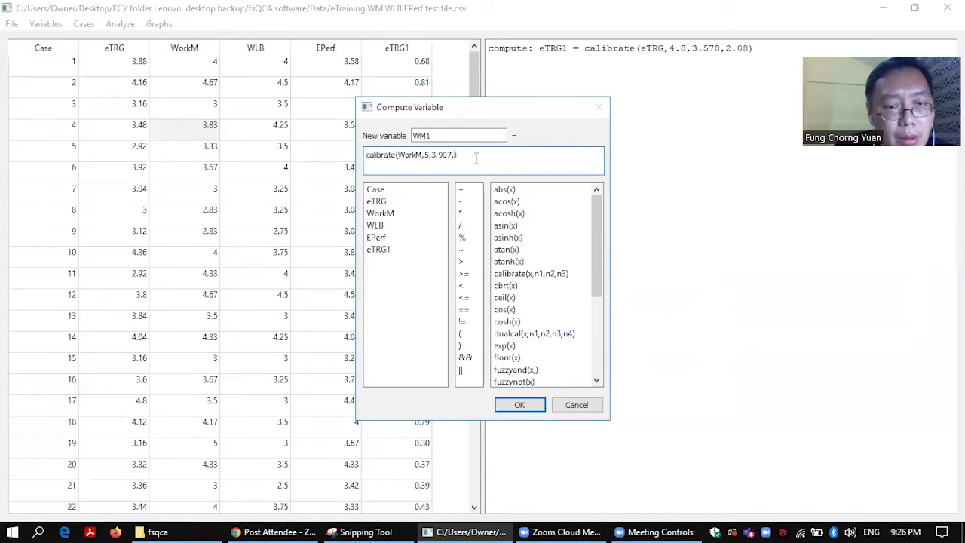
{"action": "left_click", "coordinate": [363, 526]}
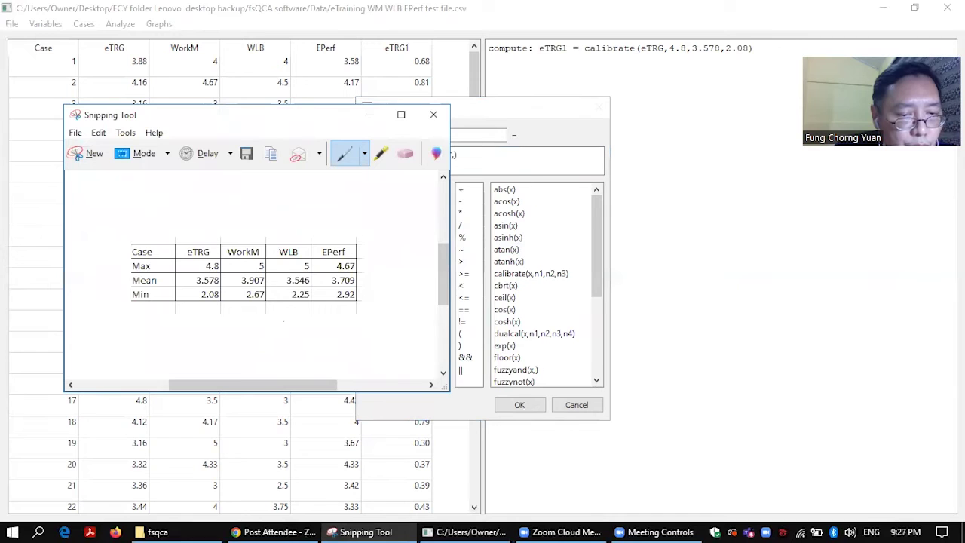
{"action": "left_click", "coordinate": [371, 115]}
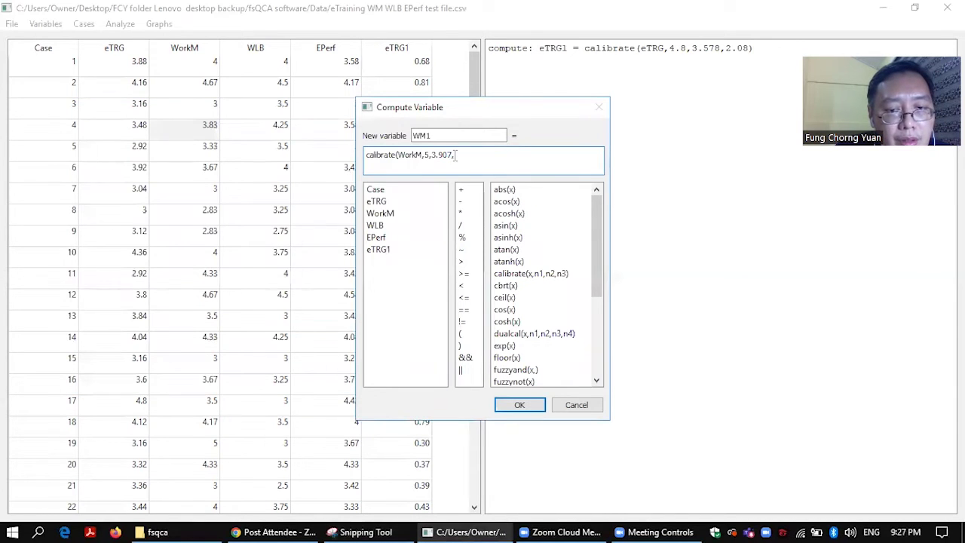
{"action": "type", "text": "2.67"}
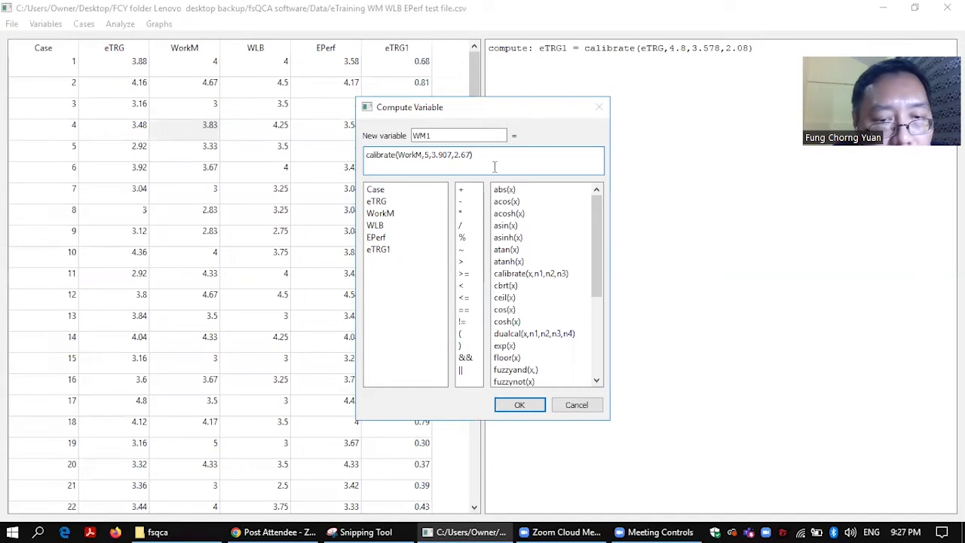
- Compute WM1, then start a new WLB1 variable as calibrate applied to WLB
{"action": "left_click", "coordinate": [520, 406]}
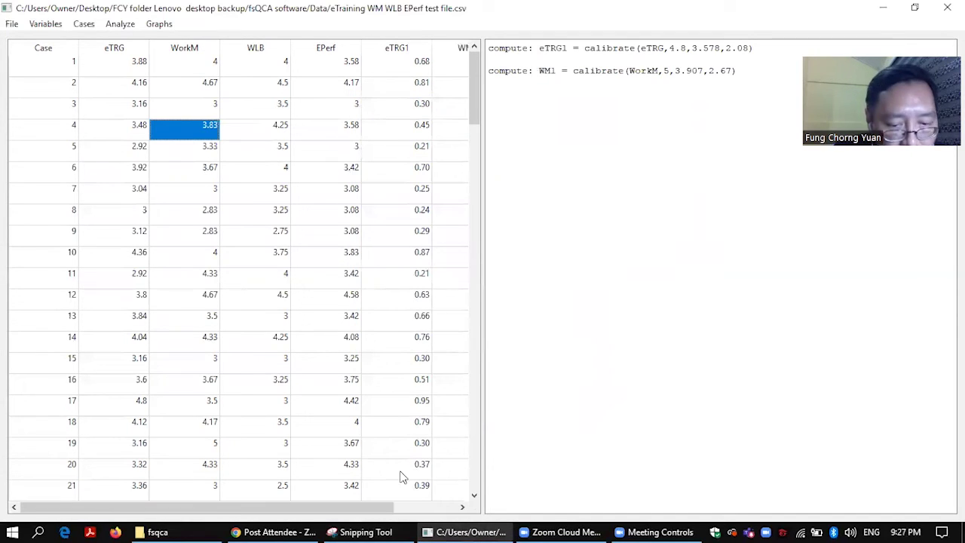
{"action": "left_click_drag", "start_coordinate": [382, 507], "coordinate": [445, 507]}
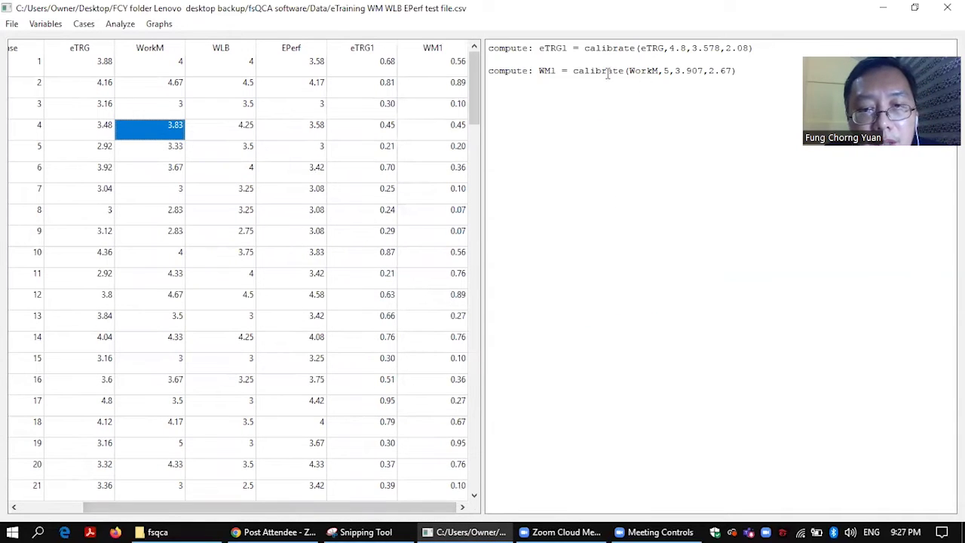
{"action": "left_click", "coordinate": [45, 24]}
{"action": "left_click", "coordinate": [66, 72]}
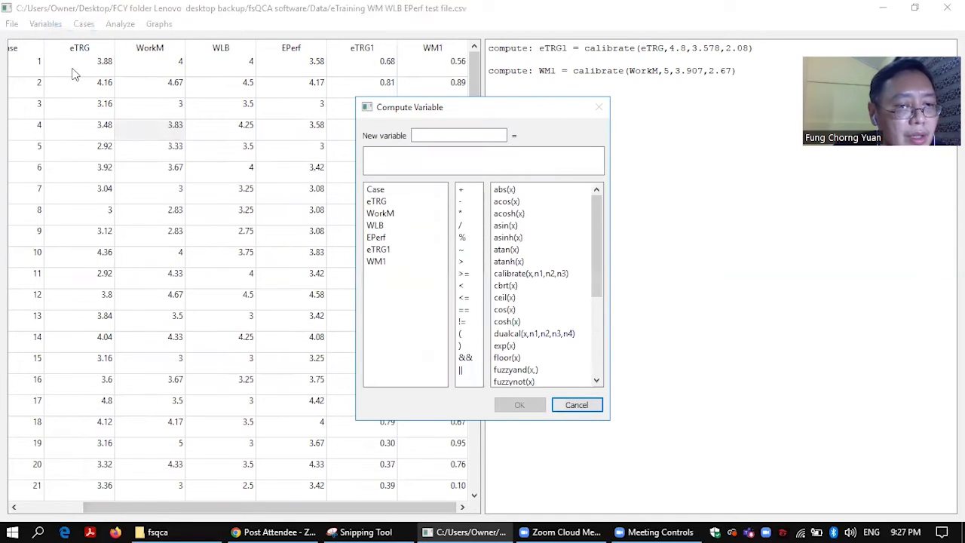
{"action": "type", "text": "W"}
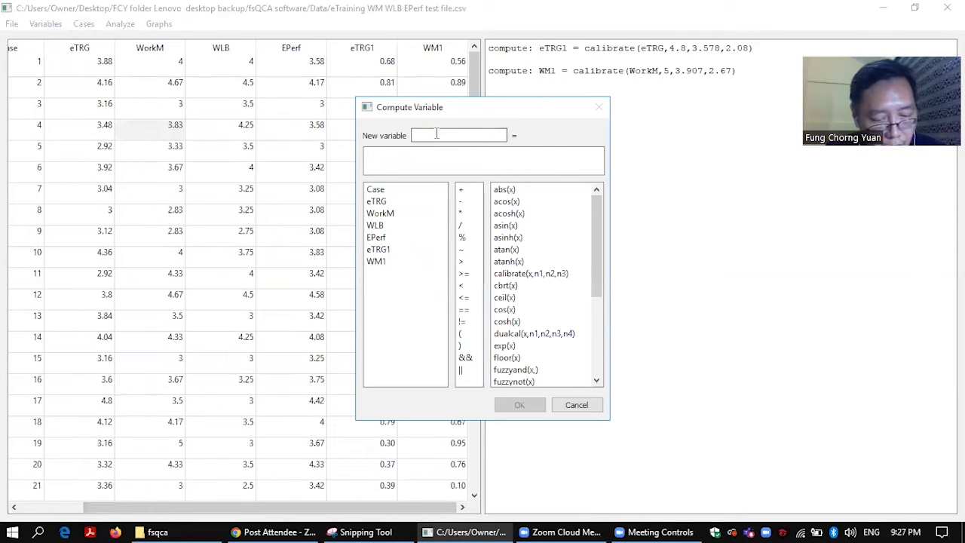
{"action": "type", "text": "LB1"}
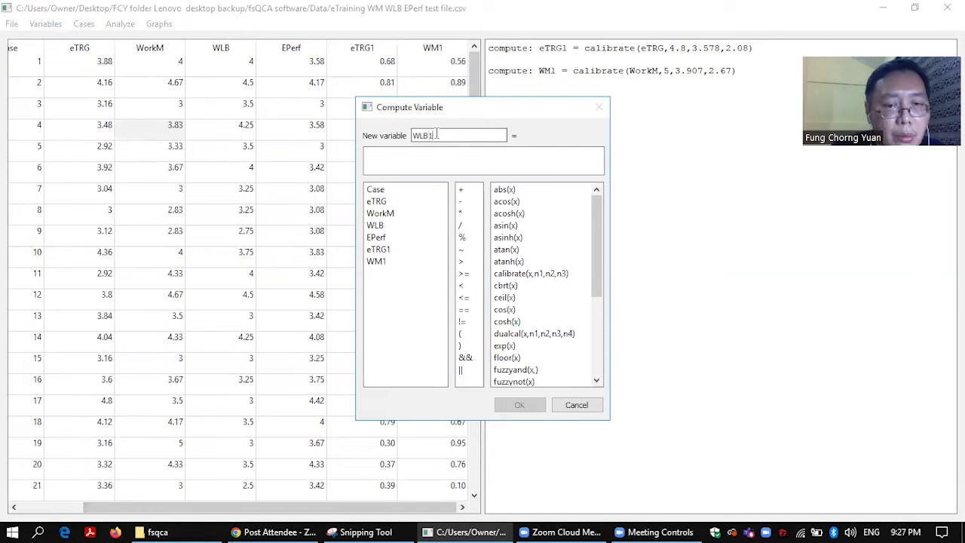
{"action": "left_click", "coordinate": [438, 152]}
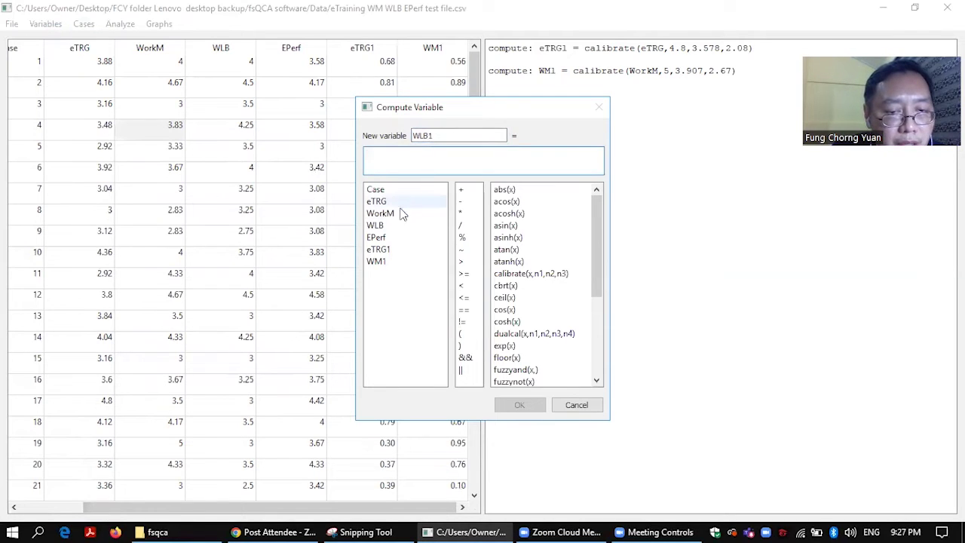
{"action": "double_click", "coordinate": [528, 273]}
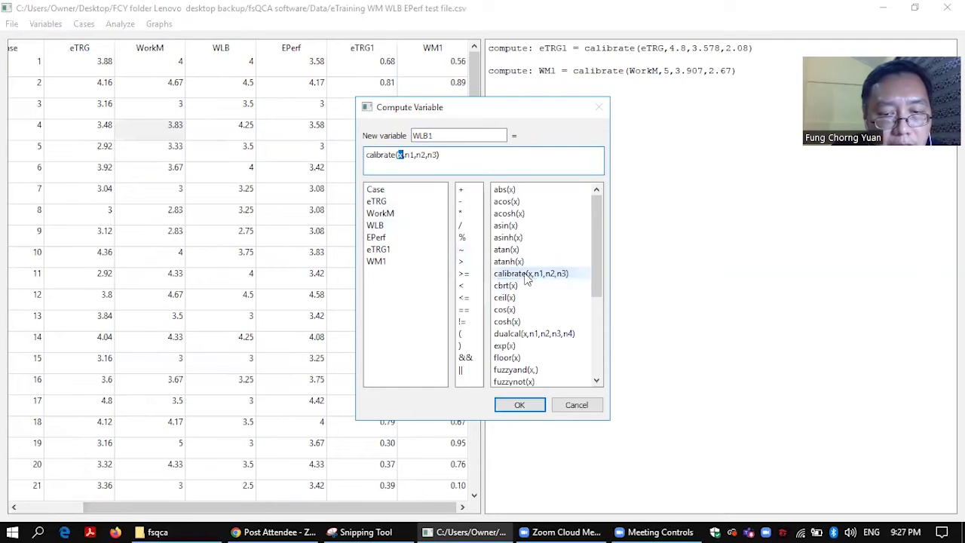
{"action": "double_click", "coordinate": [394, 224]}
- Enter WLB thresholds 5, 3.546 and 2.25 and compute WLB1
{"action": "double_click", "coordinate": [420, 155]}
{"action": "key", "text": "BackSpace"}
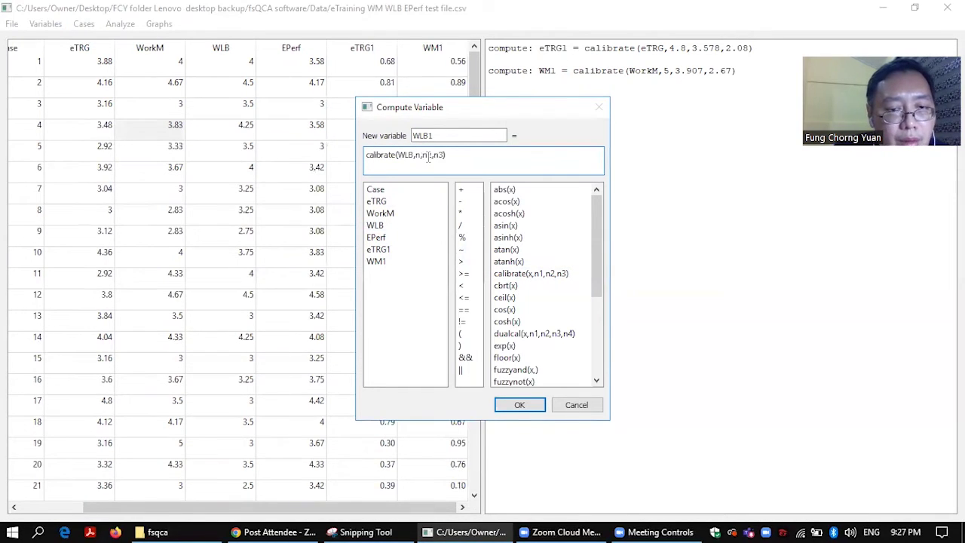
{"action": "left_click", "coordinate": [374, 531]}
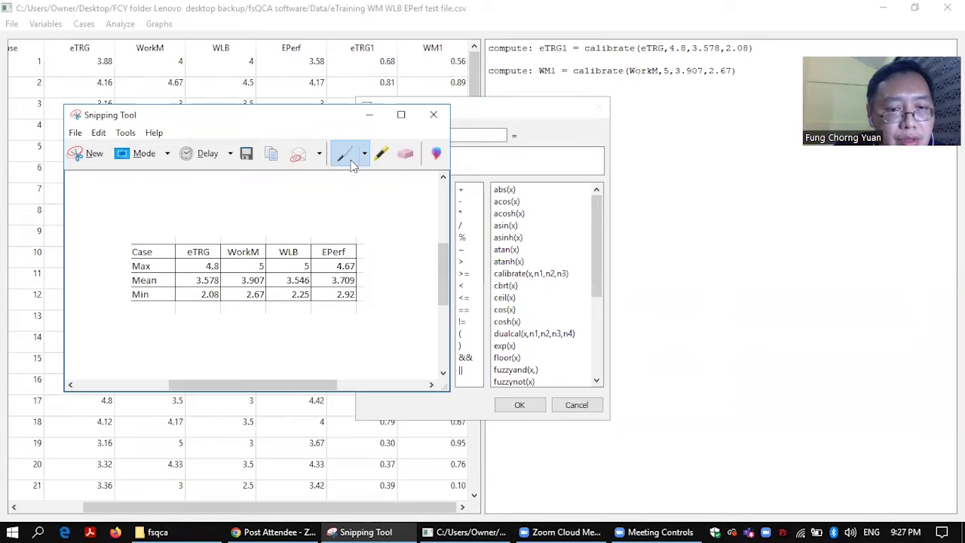
{"action": "left_click", "coordinate": [369, 115]}
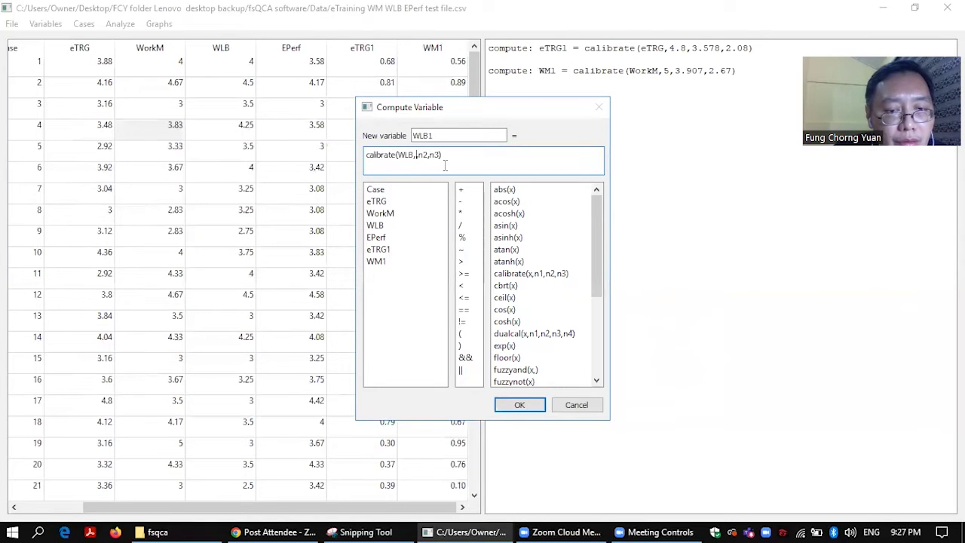
{"action": "type", "text": "5,"}
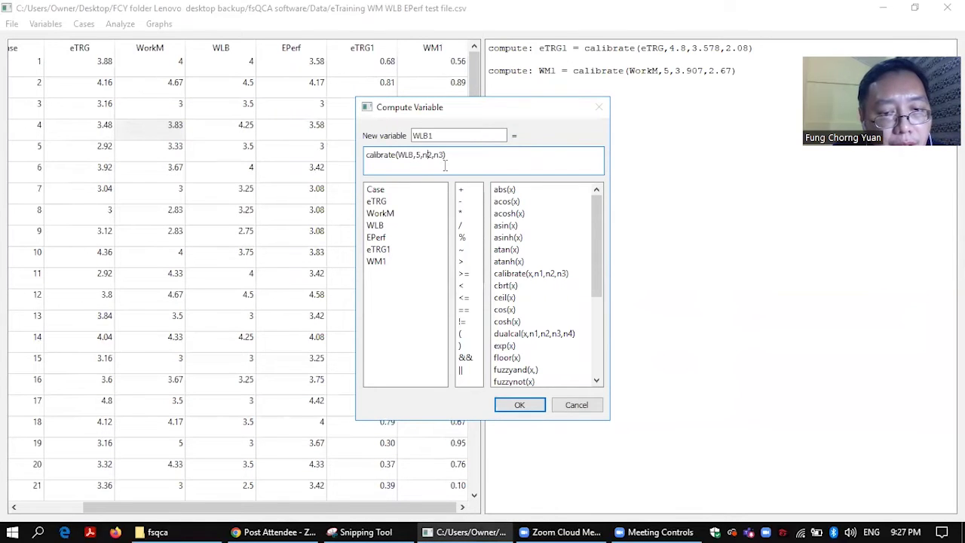
{"action": "key", "text": "BackSpace"}
{"action": "key", "text": "Delete"}
{"action": "key", "text": "Delete"}
{"action": "type", "text": "3.546"}
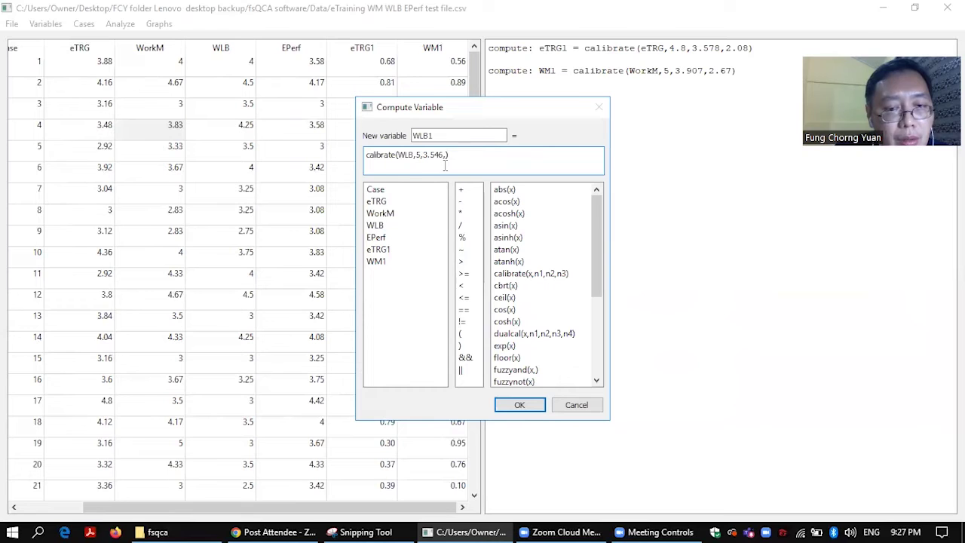
{"action": "left_click", "coordinate": [380, 527]}
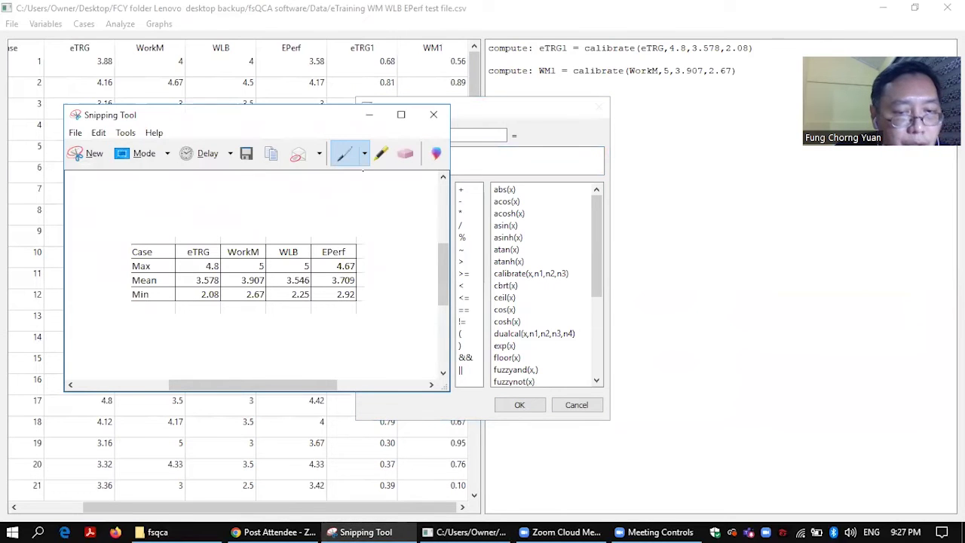
{"action": "left_click", "coordinate": [369, 115]}
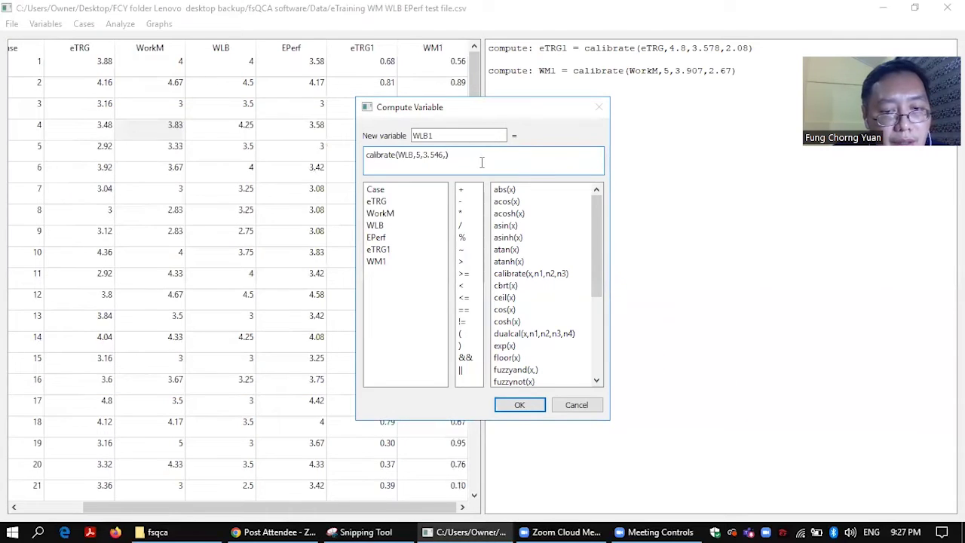
{"action": "type", "text": "5"}
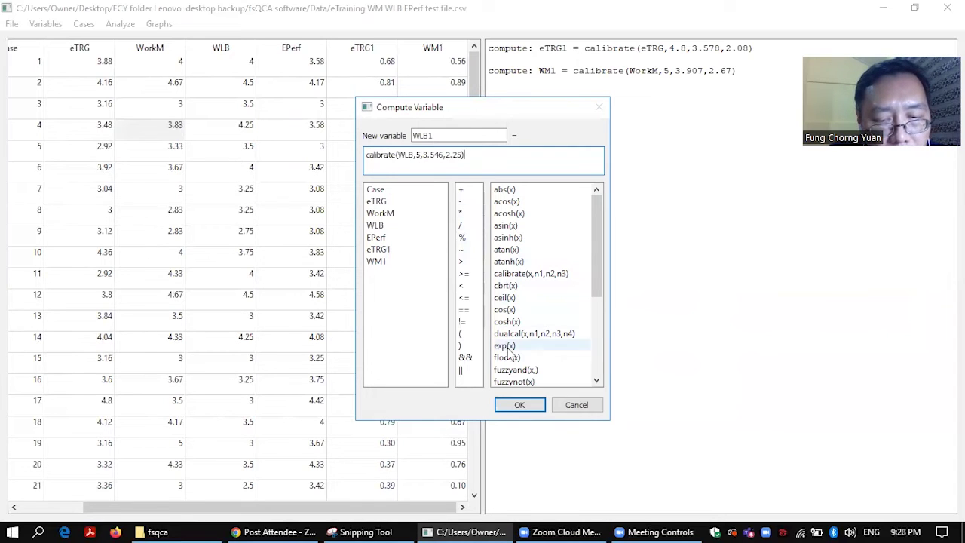
{"action": "left_click", "coordinate": [519, 405]}
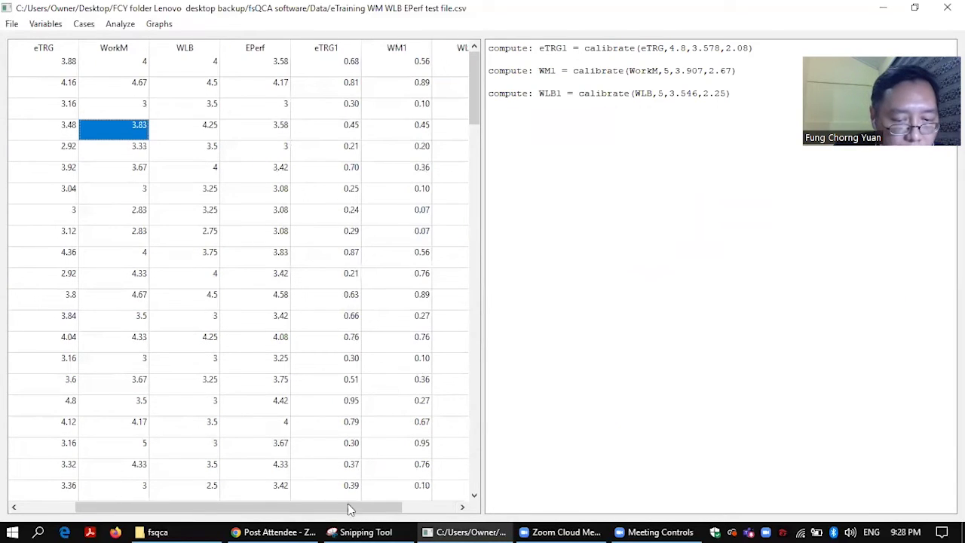
- Start a new variable EPerf1 as calibrate applied to EPerf, clearing the first placeholder
{"action": "left_click_drag", "start_coordinate": [371, 512], "coordinate": [425, 512]}
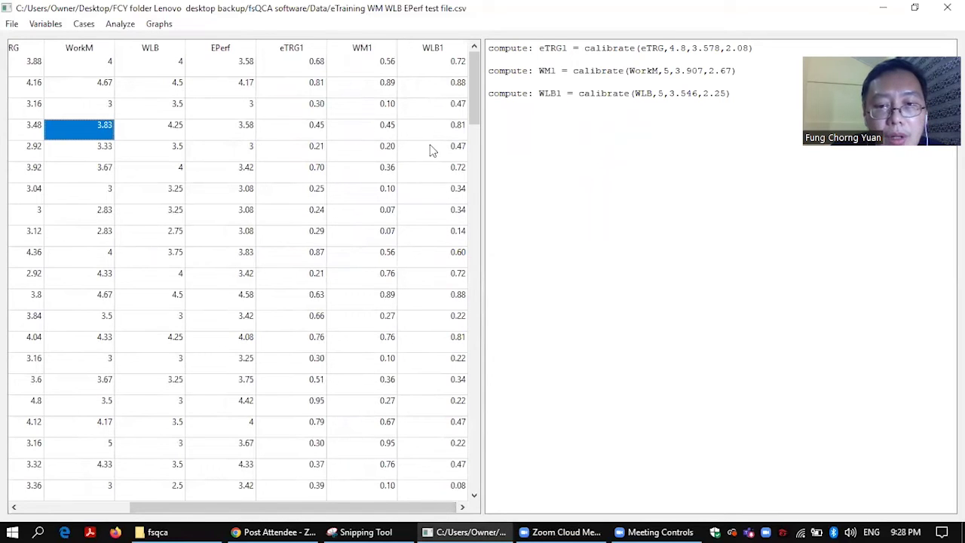
{"action": "left_click", "coordinate": [43, 25]}
{"action": "left_click", "coordinate": [66, 73]}
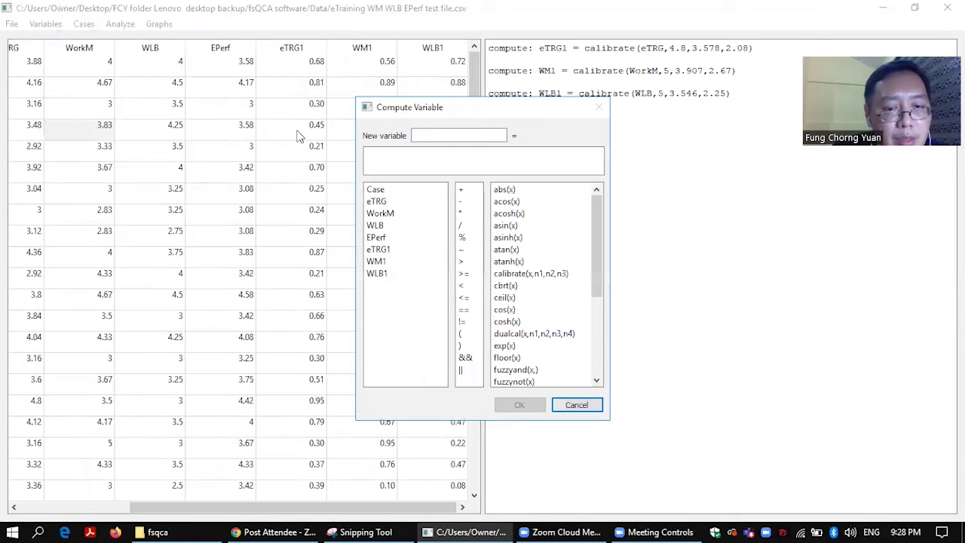
{"action": "type", "text": "EPer"}
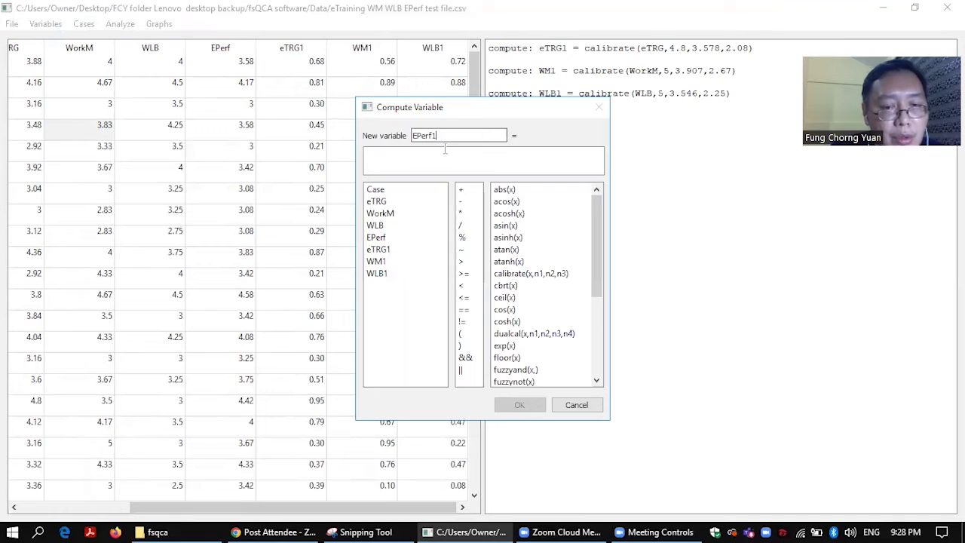
{"action": "type", "text": "f1"}
{"action": "left_click", "coordinate": [445, 164]}
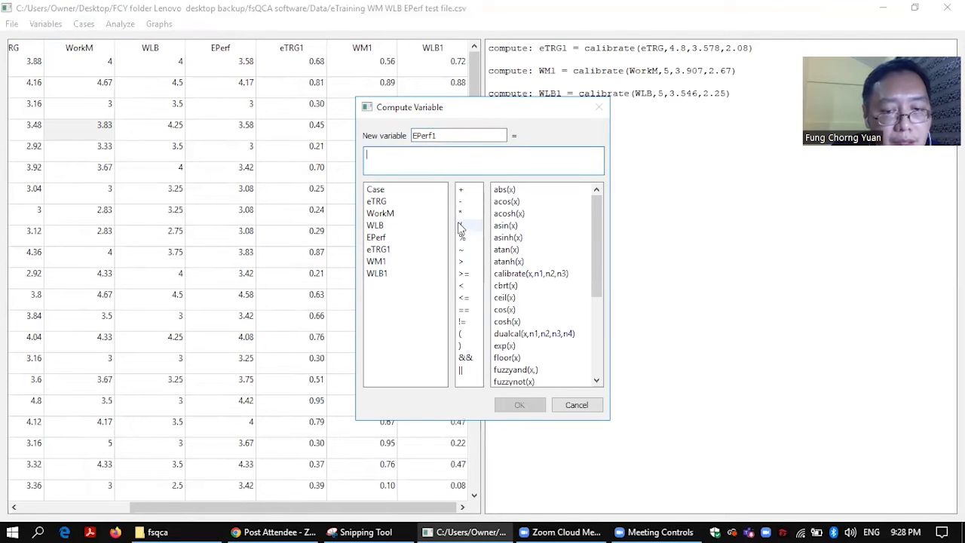
{"action": "double_click", "coordinate": [531, 274]}
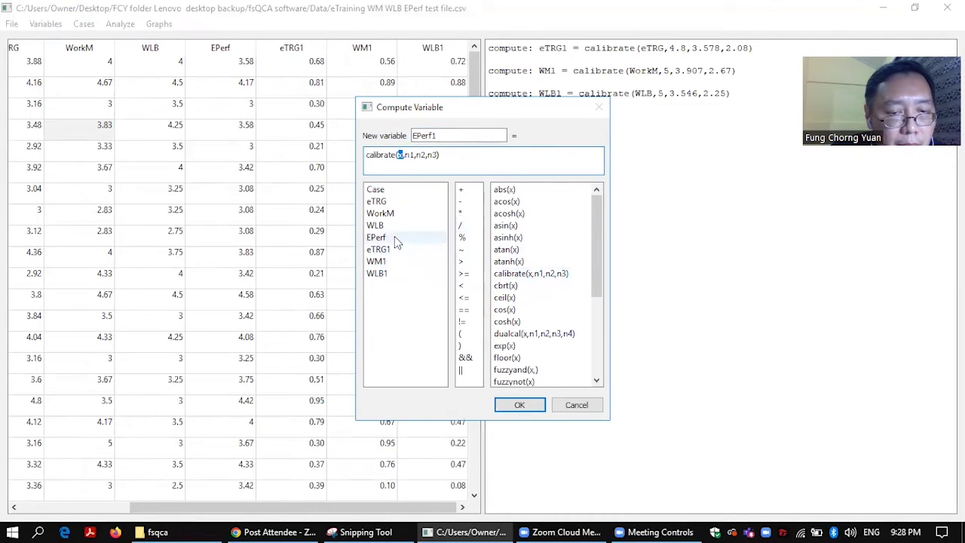
{"action": "double_click", "coordinate": [394, 237]}
{"action": "double_click", "coordinate": [426, 154]}
{"action": "key", "text": "BackSpace"}
- Fill EPerf1's thresholds with 4.67, 3.709 and 2.92 from the snip and compute it
{"action": "left_click", "coordinate": [357, 526]}
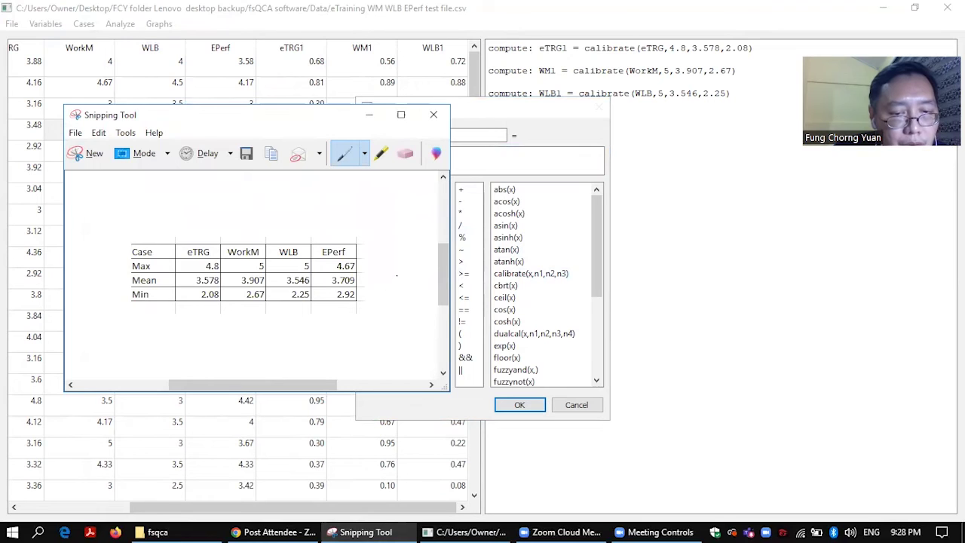
{"action": "left_click", "coordinate": [369, 114]}
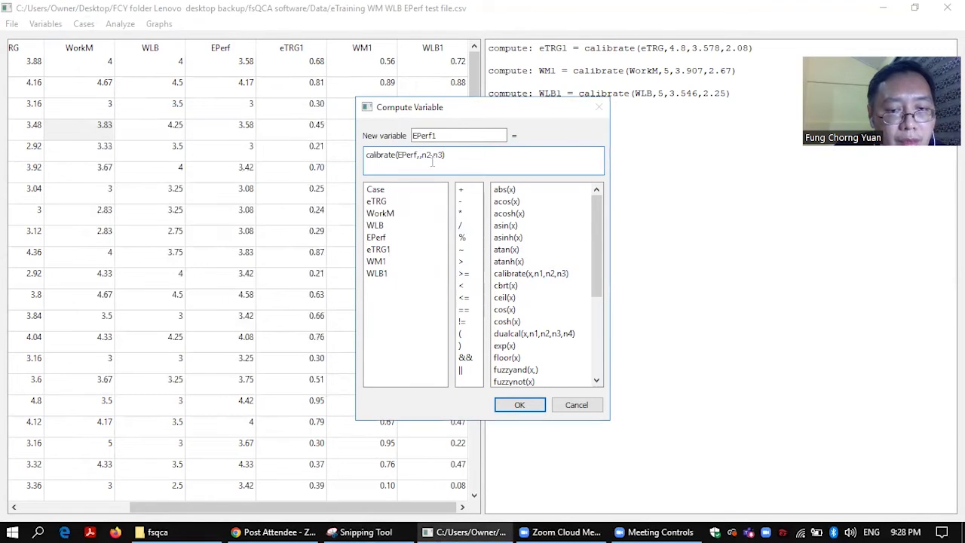
{"action": "type", "text": "4.67"}
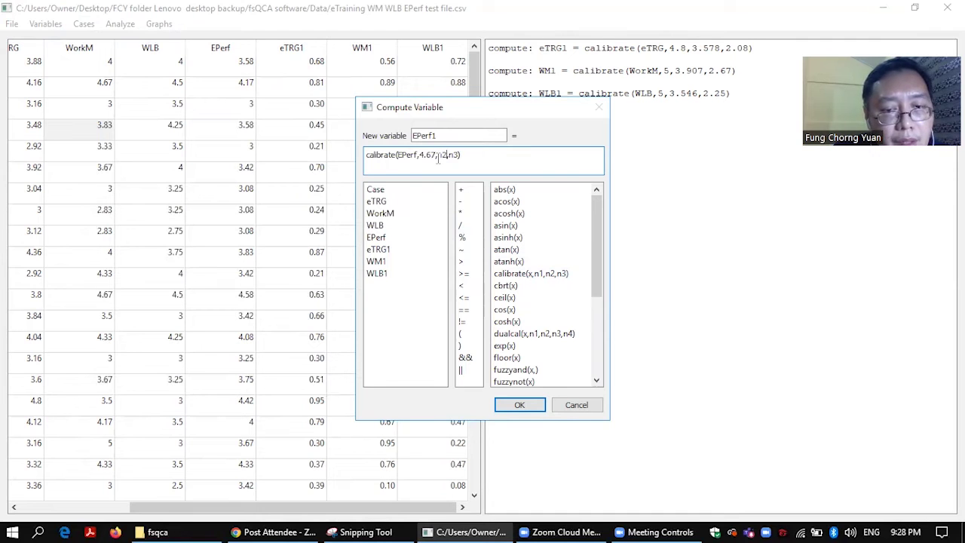
{"action": "key", "text": "BackSpace"}
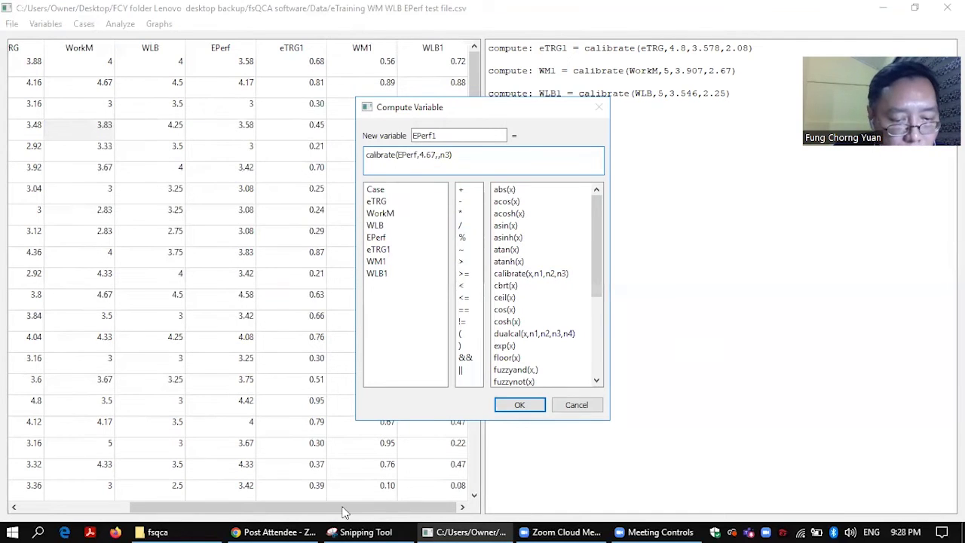
{"action": "left_click", "coordinate": [363, 531]}
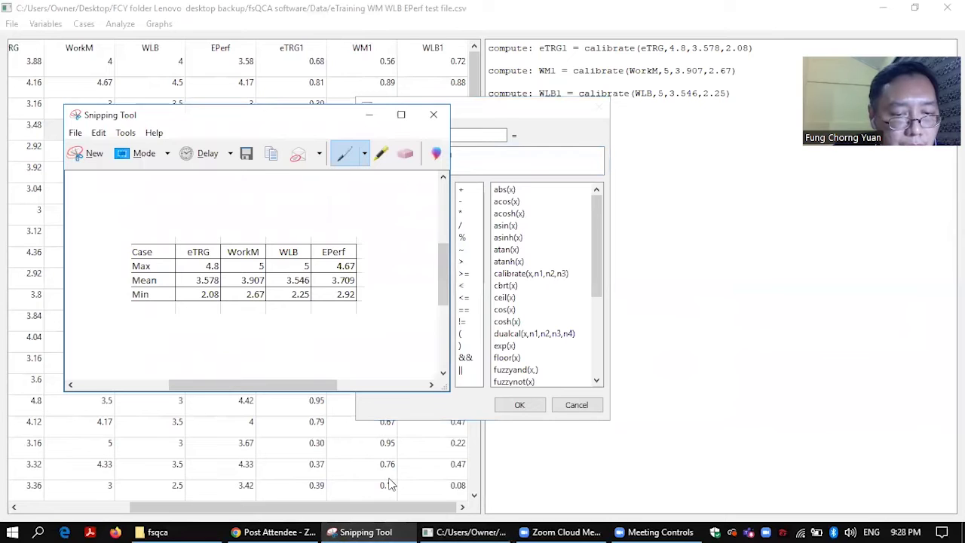
{"action": "left_click", "coordinate": [369, 114]}
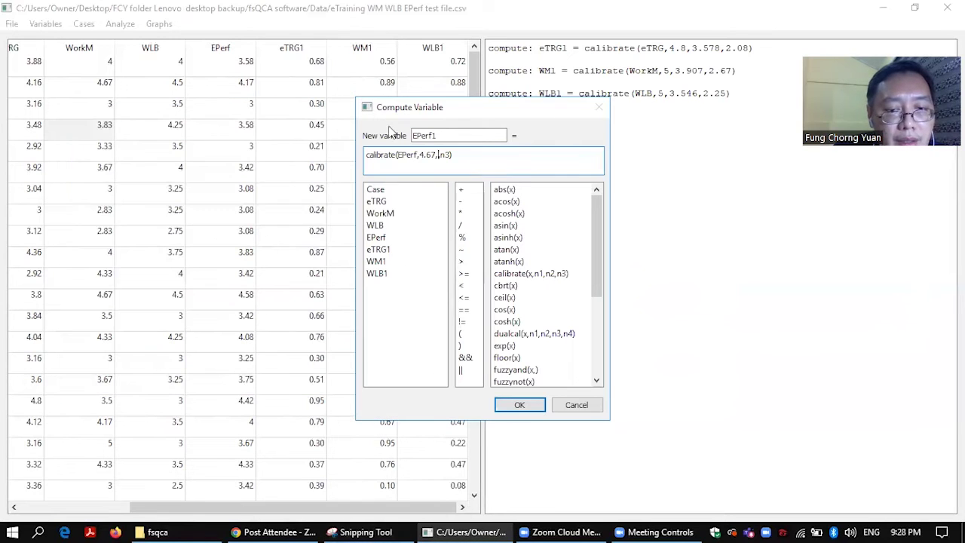
{"action": "type", "text": "3.7"}
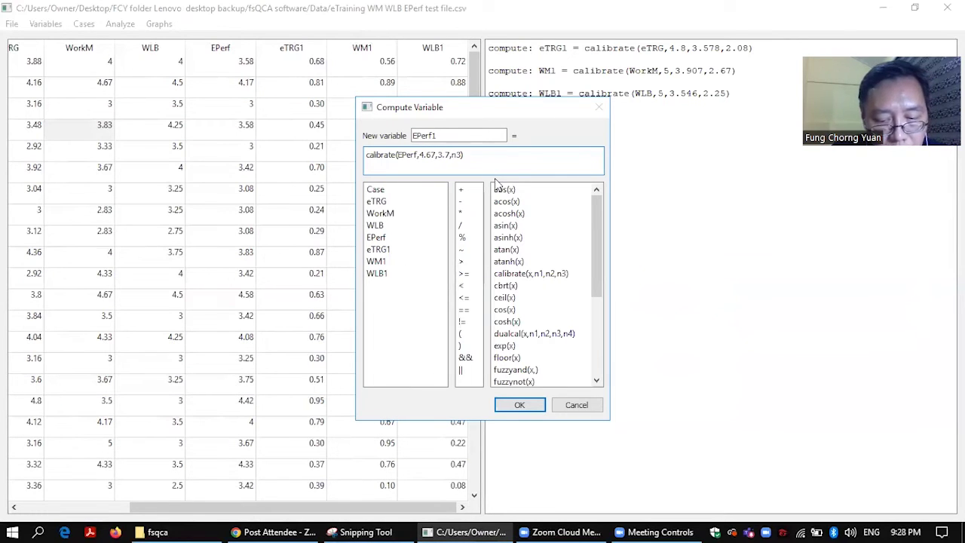
{"action": "type", "text": "09"}
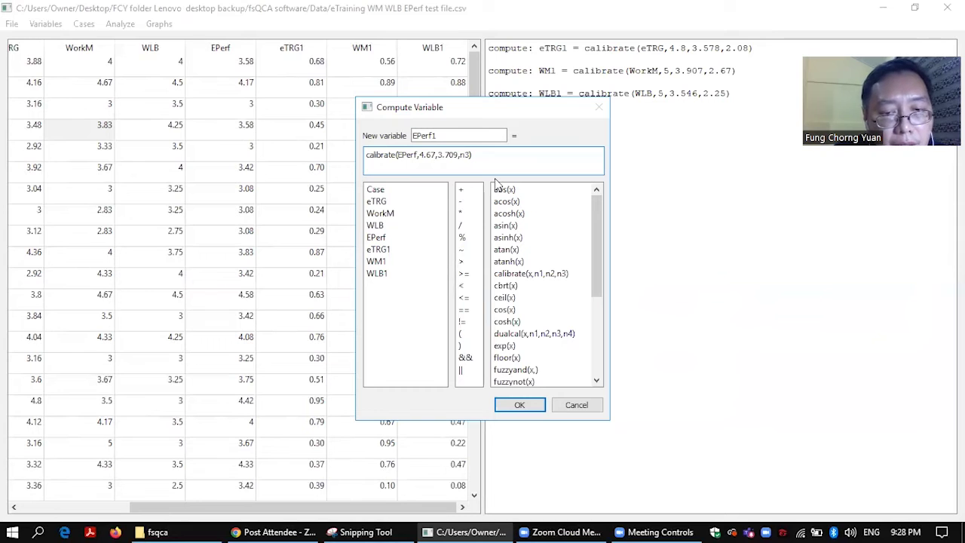
{"action": "key", "text": "BackSpace"}
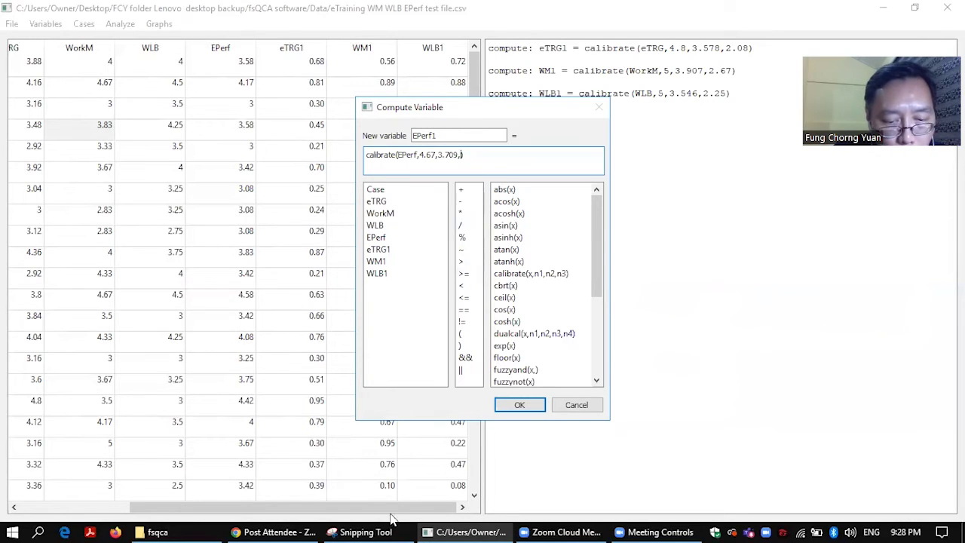
{"action": "left_click", "coordinate": [365, 532]}
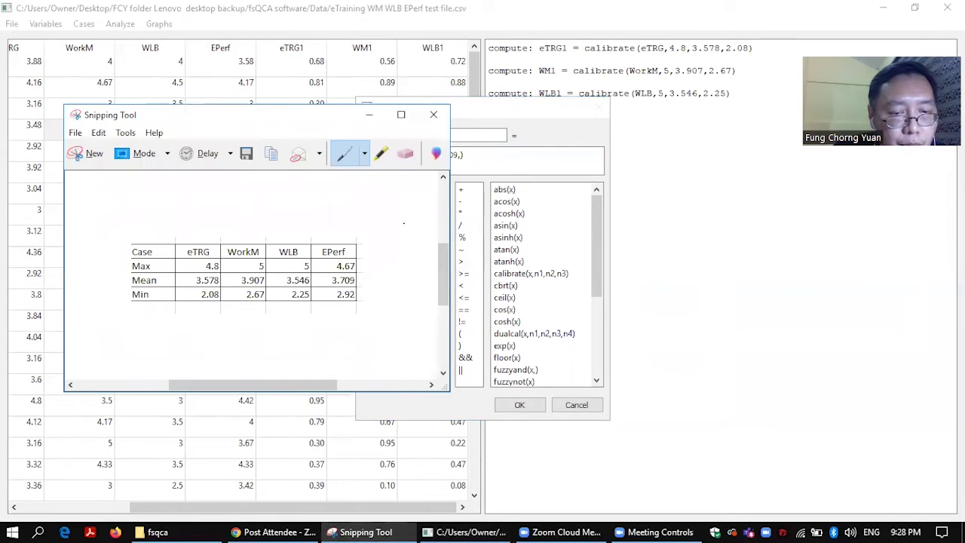
{"action": "left_click", "coordinate": [369, 115]}
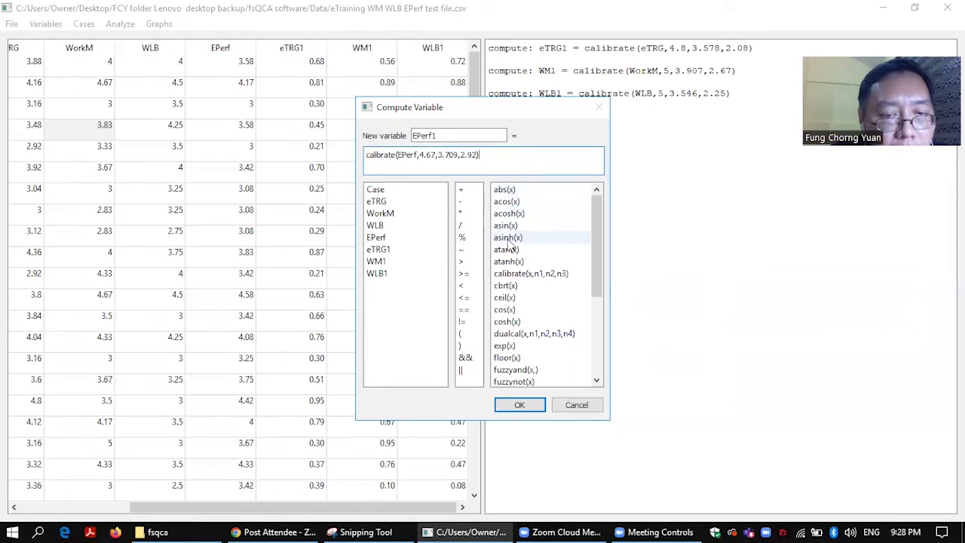
{"action": "left_click", "coordinate": [520, 405]}
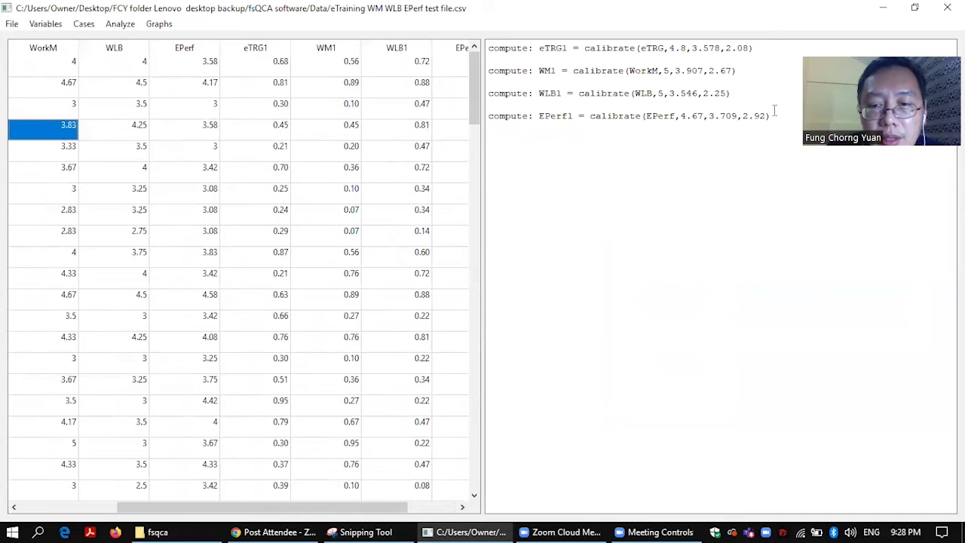
{"action": "left_click_drag", "start_coordinate": [772, 113], "coordinate": [727, 108]}
{"action": "left_click", "coordinate": [663, 156]}
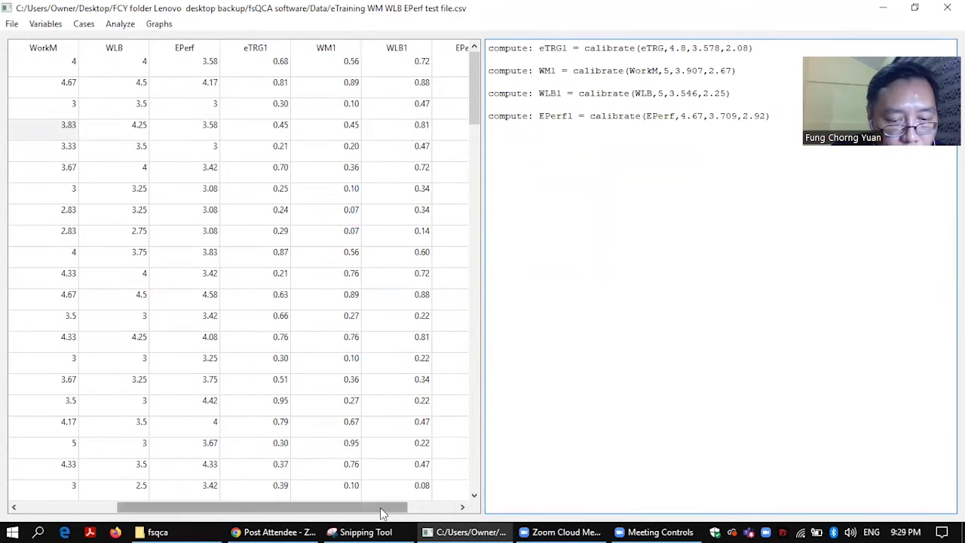
{"action": "left_click_drag", "start_coordinate": [381, 513], "coordinate": [433, 512]}
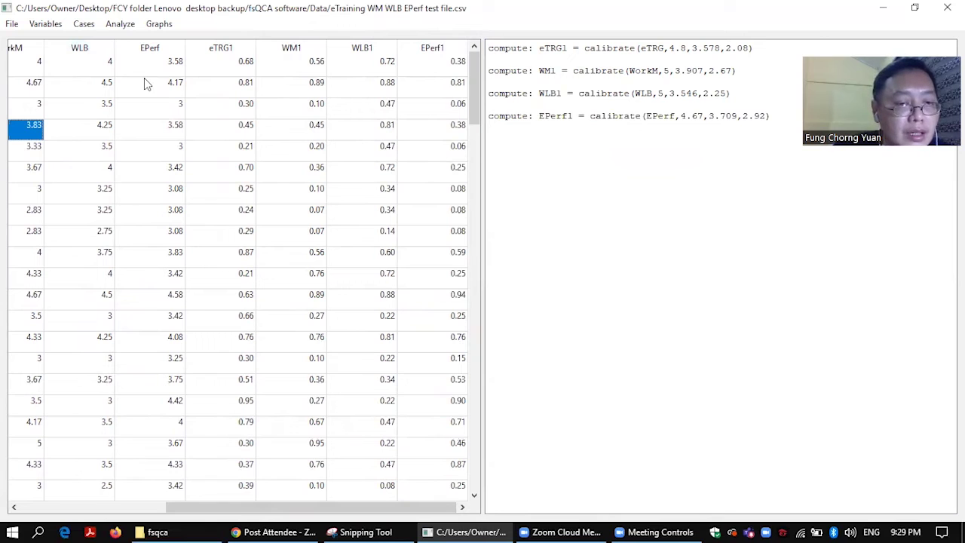
- Run the Truth Table Algorithm with outcome EPerf1 and conditions eTRG1, WM1, WLB1
{"action": "left_click", "coordinate": [120, 25]}
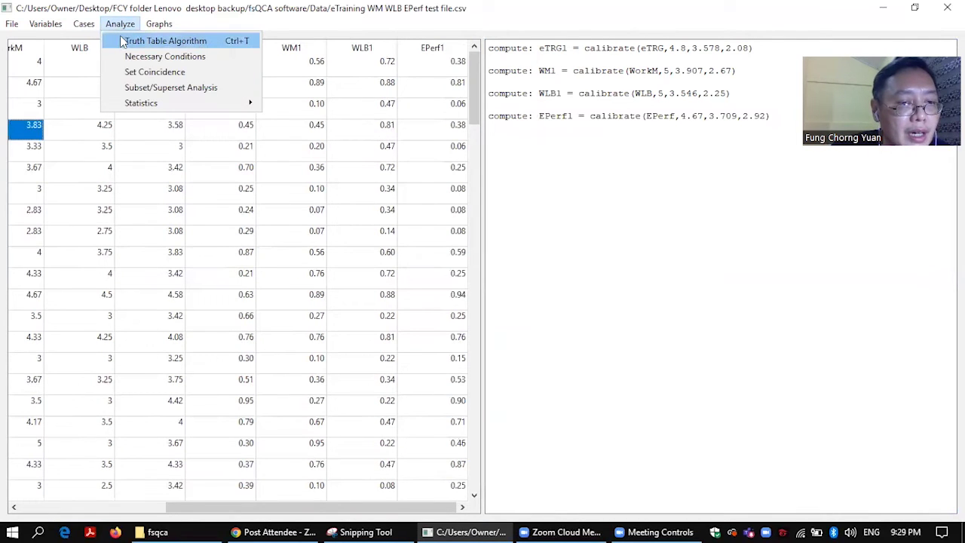
{"action": "left_click", "coordinate": [124, 41]}
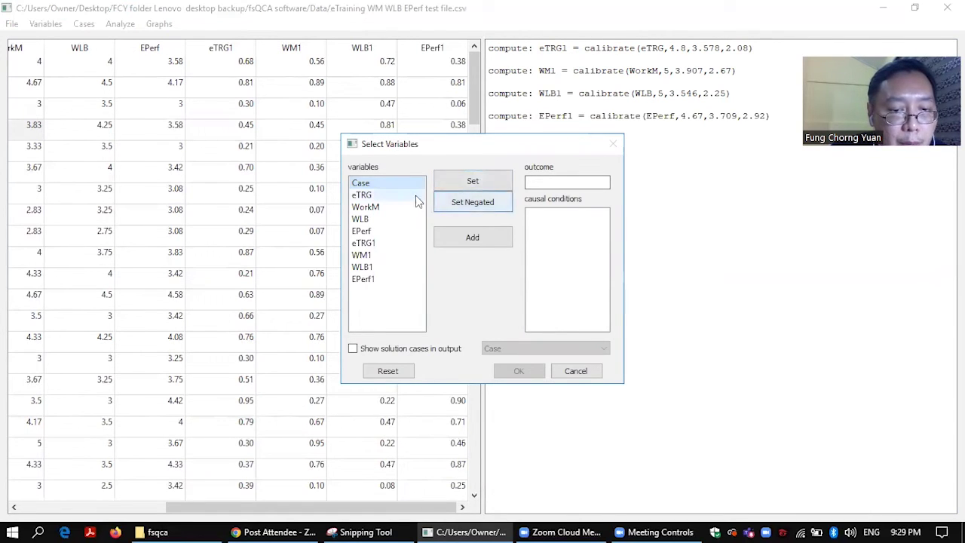
{"action": "left_click", "coordinate": [381, 280]}
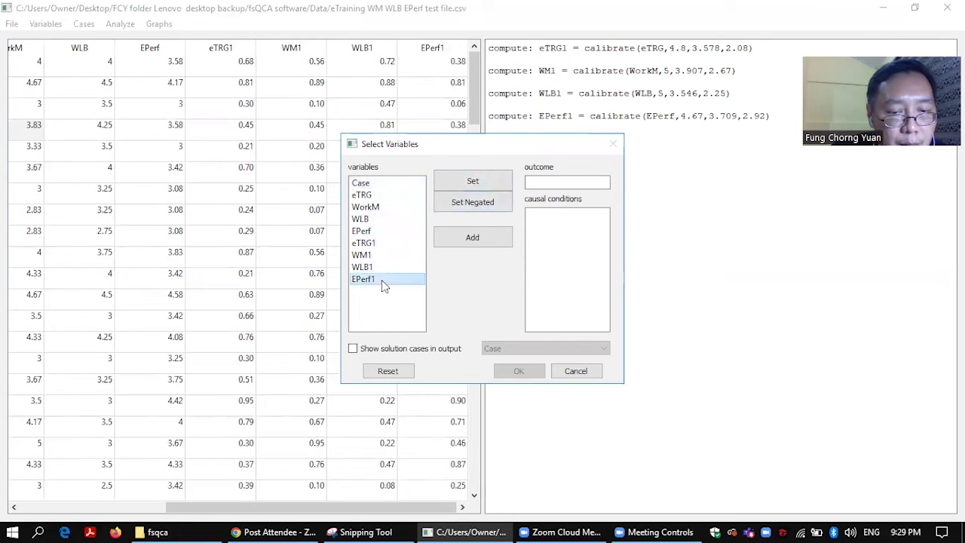
{"action": "left_click", "coordinate": [495, 181]}
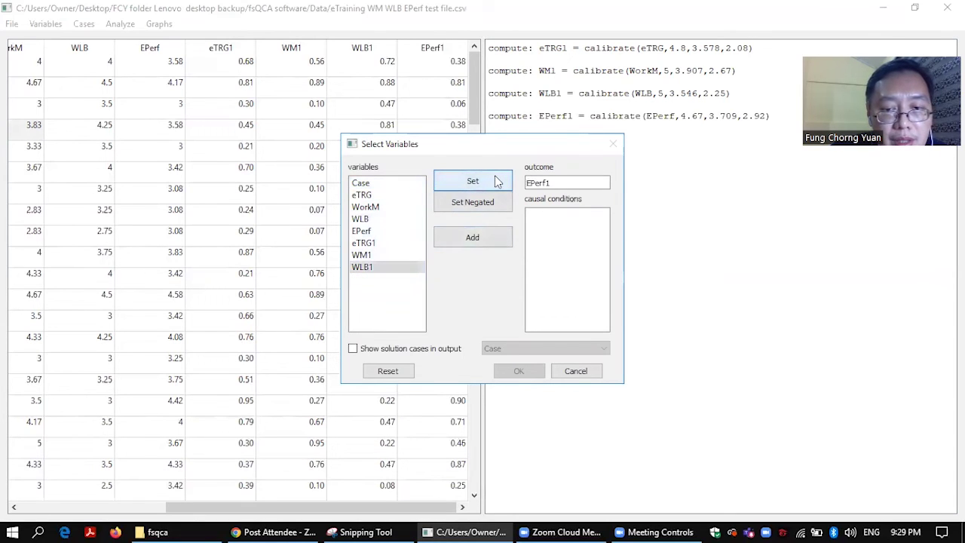
{"action": "left_click", "coordinate": [392, 246]}
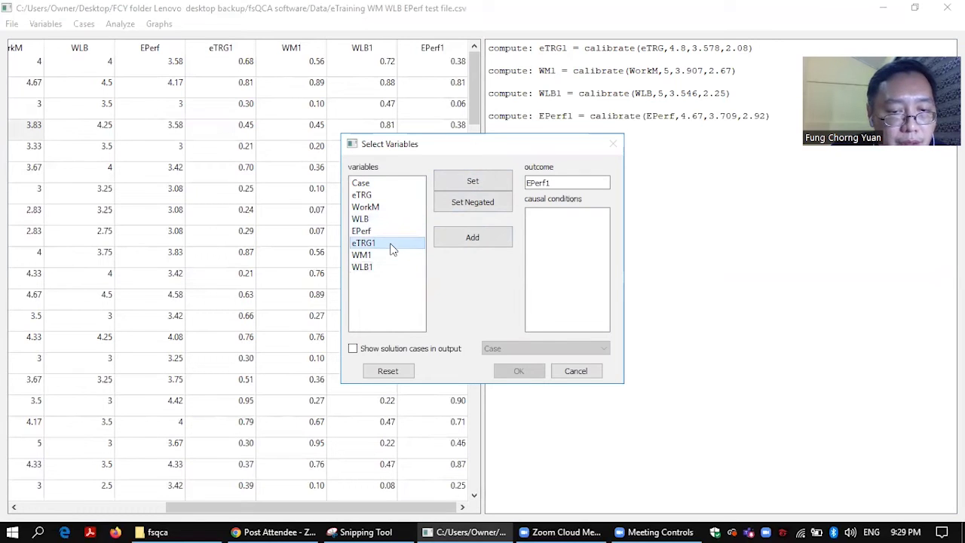
{"action": "left_click", "coordinate": [480, 240]}
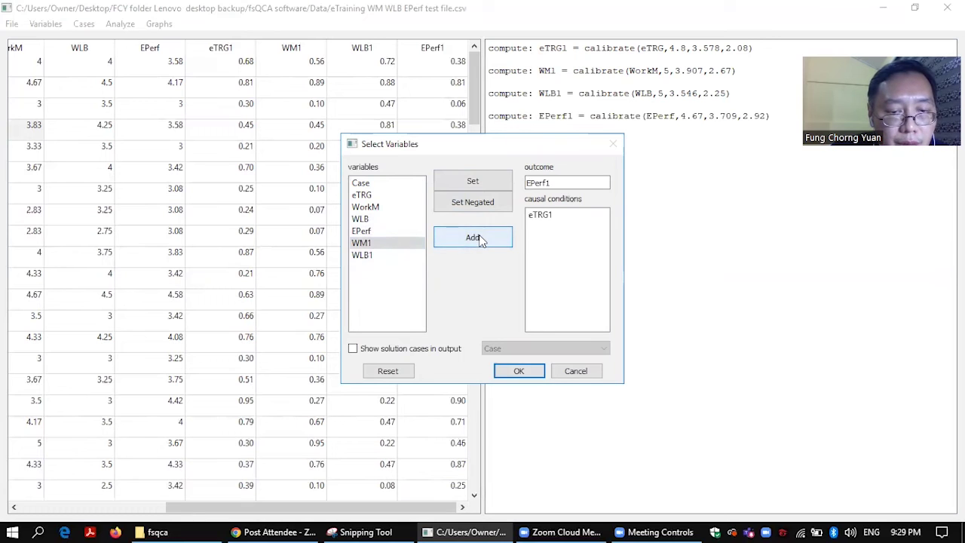
{"action": "left_click", "coordinate": [480, 239]}
{"action": "left_click", "coordinate": [480, 240]}
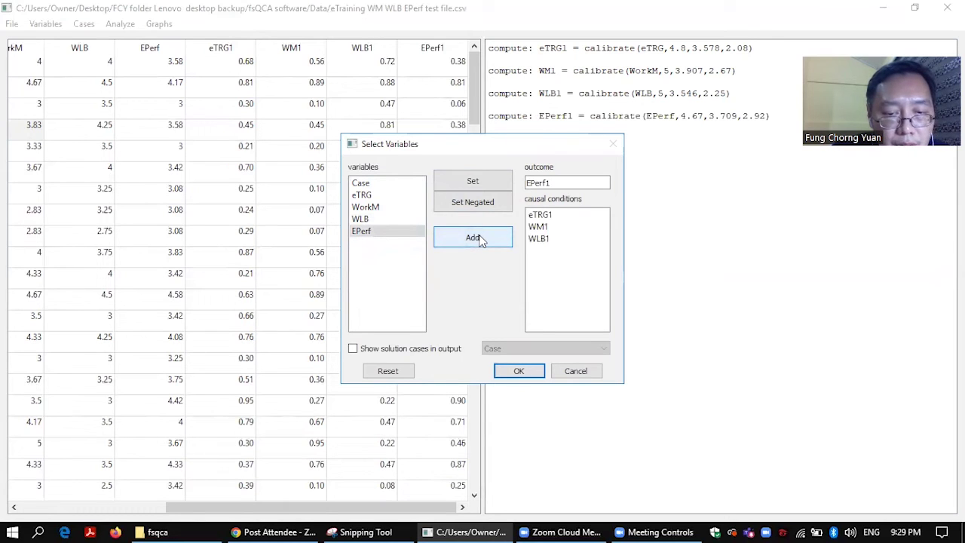
{"action": "left_click", "coordinate": [352, 349]}
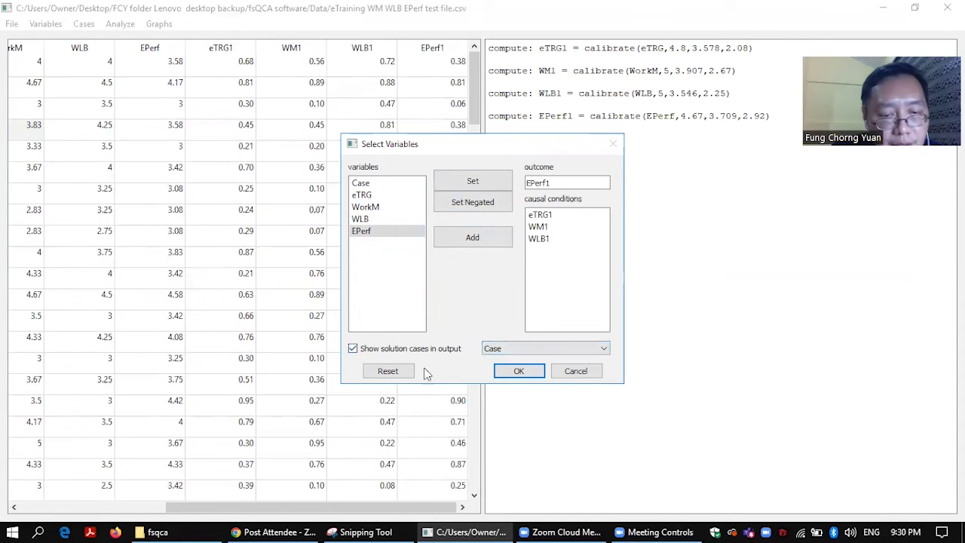
{"action": "left_click", "coordinate": [519, 371]}
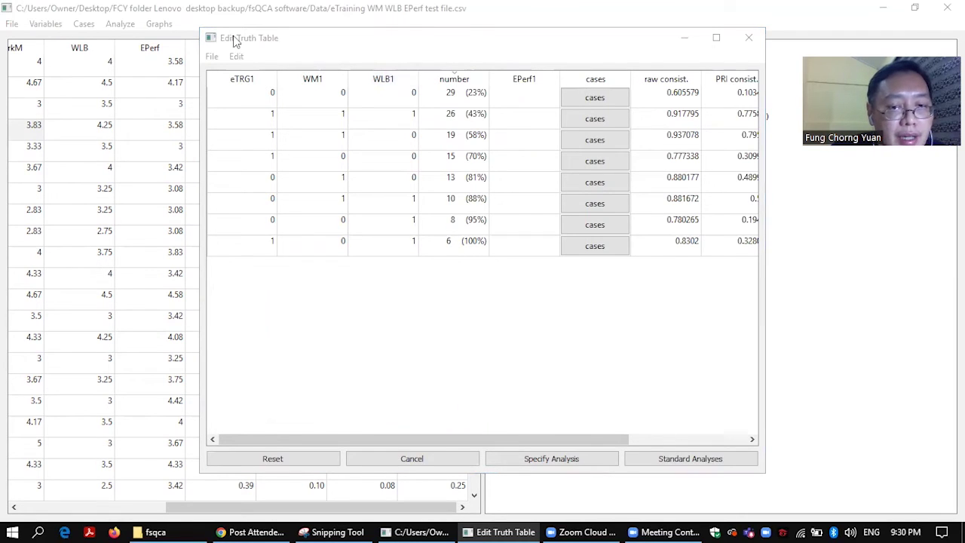
- Widen the truth table to show all consistency columns and enter Delete and code cutoffs 1 and .8
{"action": "left_click_drag", "start_coordinate": [233, 41], "coordinate": [40, 77]}
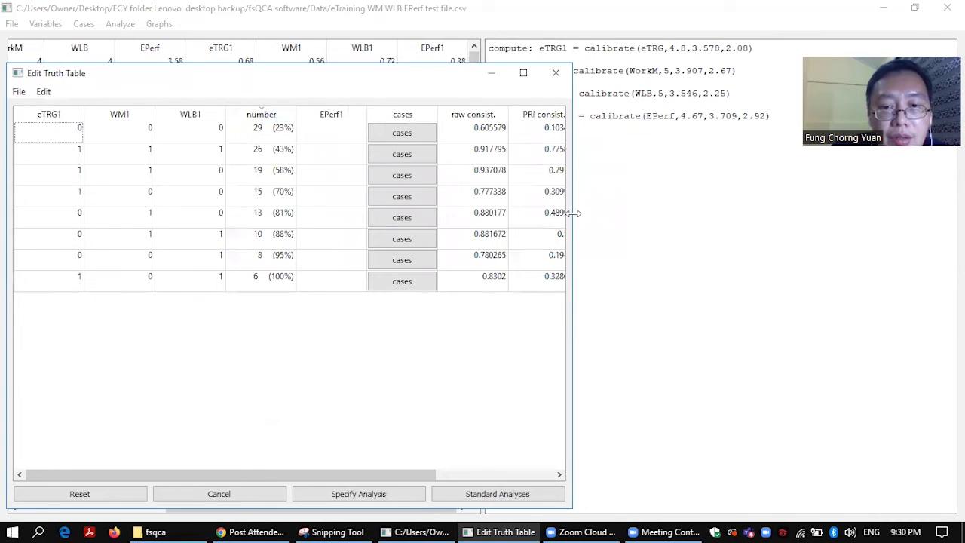
{"action": "left_click_drag", "start_coordinate": [574, 214], "coordinate": [782, 229]}
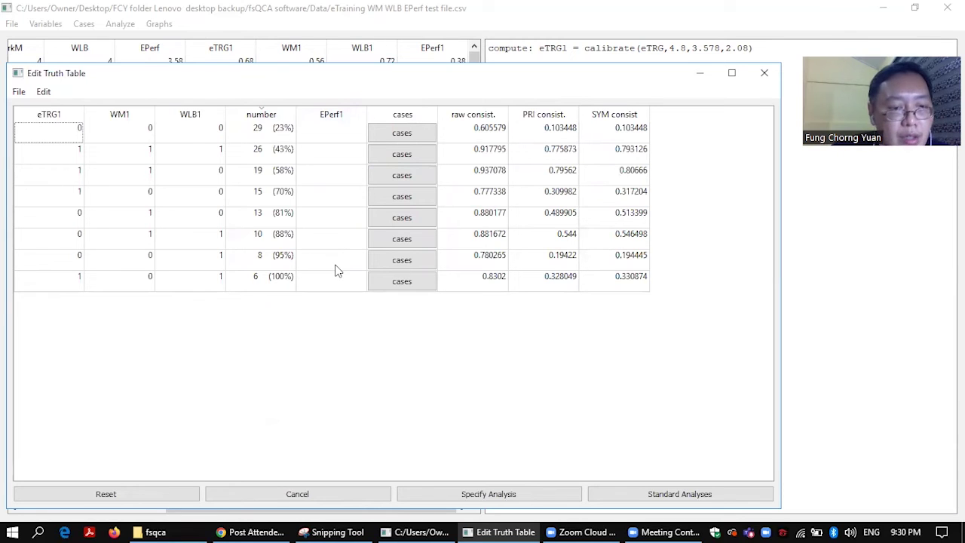
{"action": "left_click", "coordinate": [44, 93]}
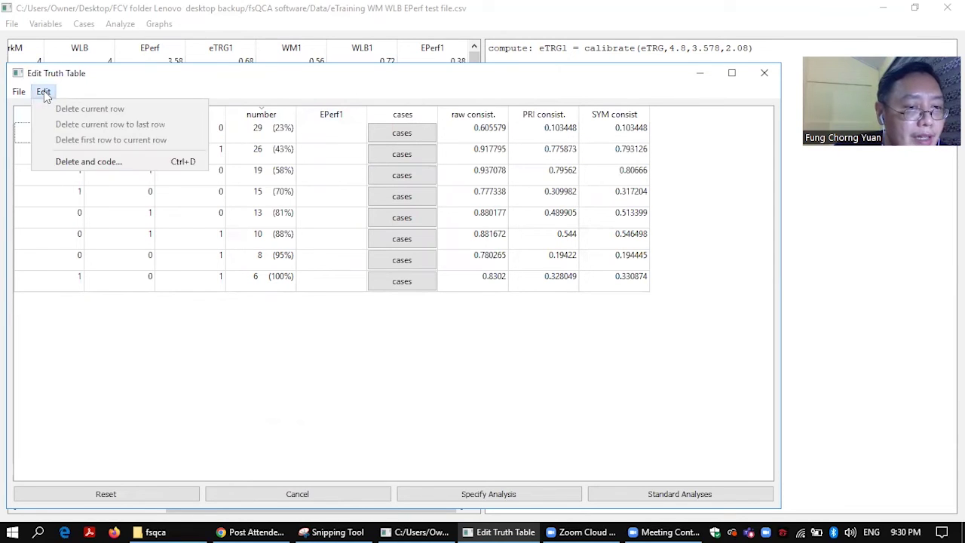
{"action": "left_click", "coordinate": [76, 165]}
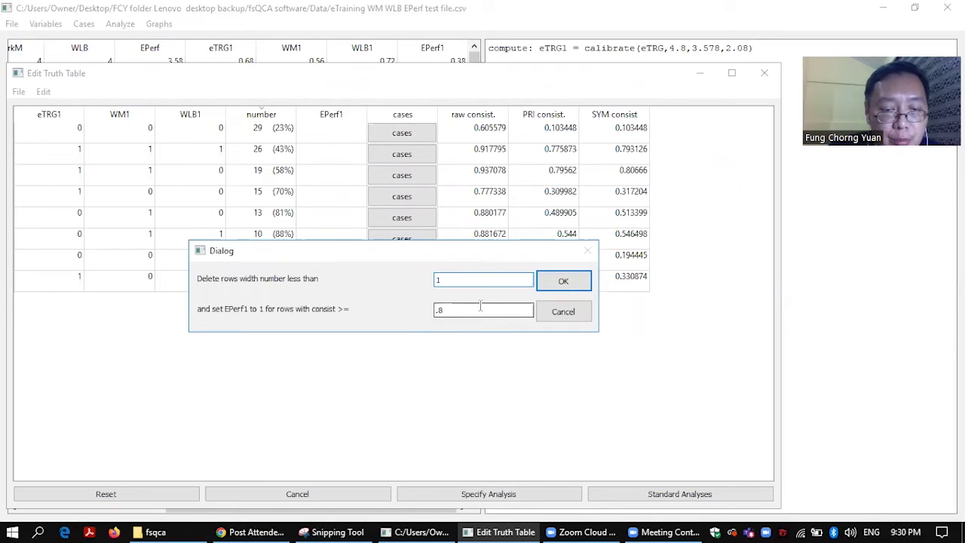
- Apply delete-and-code with case cutoff 1 and consistency threshold .8
{"action": "left_click", "coordinate": [564, 281]}
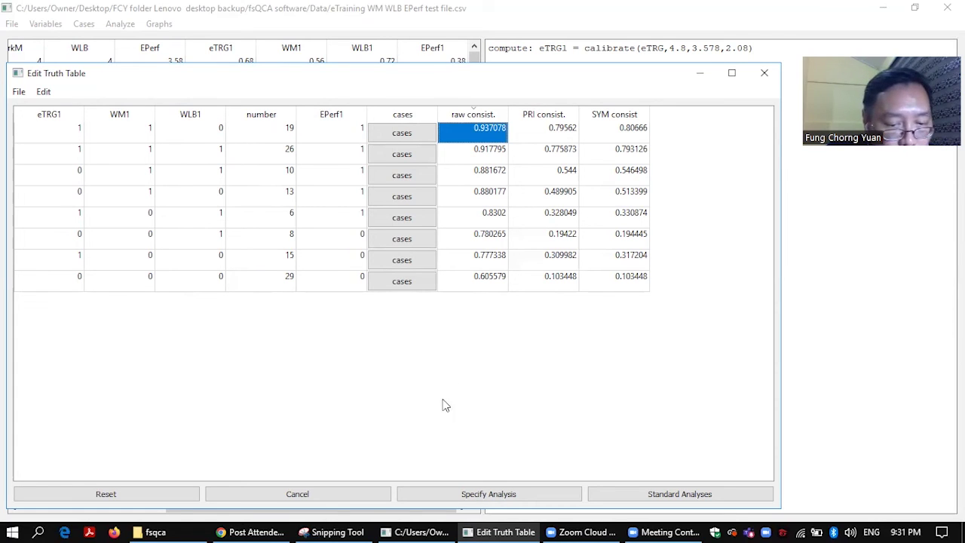
- Run Specify Analysis and Standard Analyses, assuming eTRG1, WM1 and WLB1 contribute when Present
{"action": "left_click", "coordinate": [477, 498]}
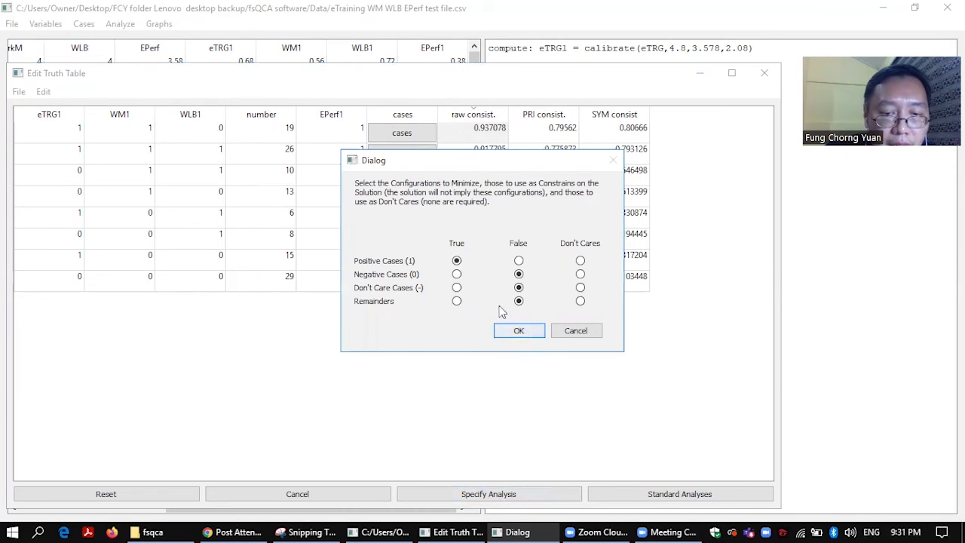
{"action": "left_click", "coordinate": [508, 330]}
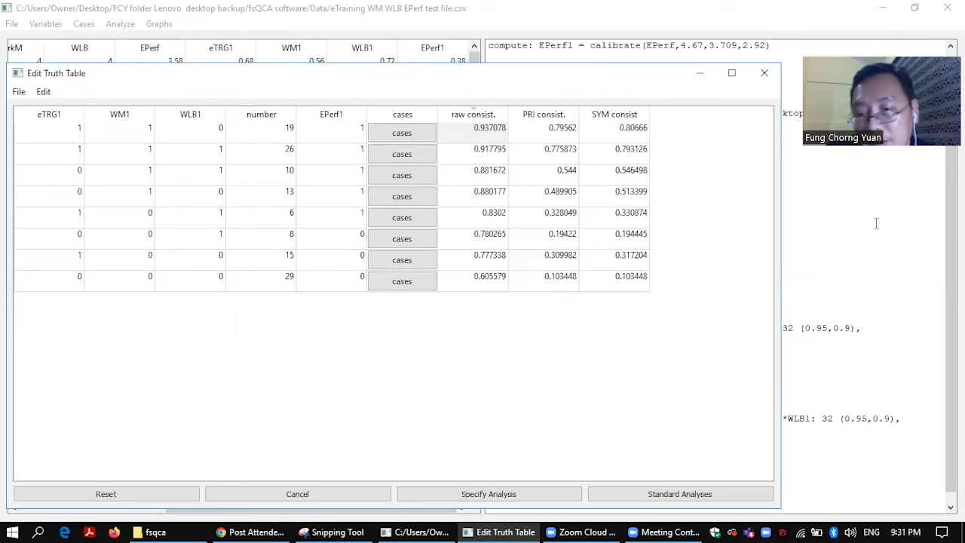
{"action": "left_click", "coordinate": [650, 498]}
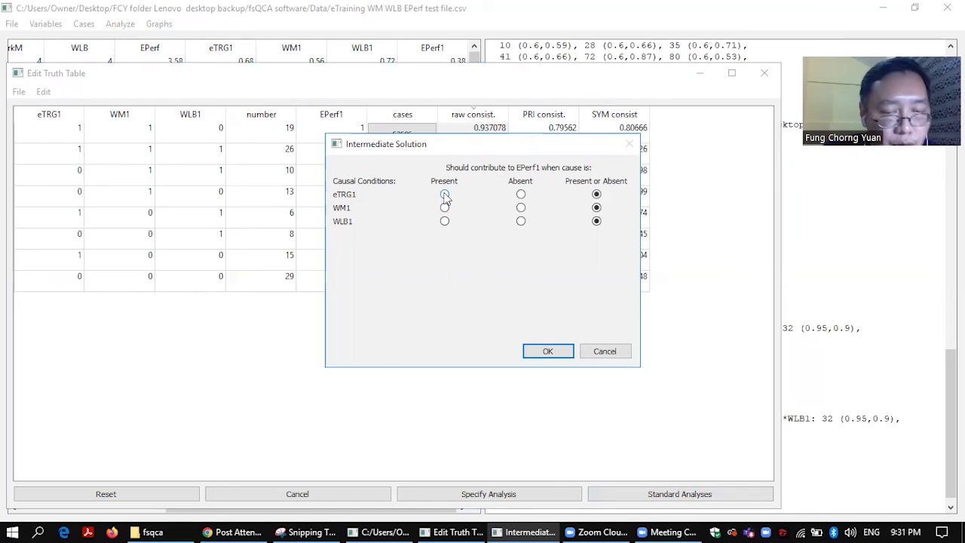
{"action": "left_click", "coordinate": [445, 195]}
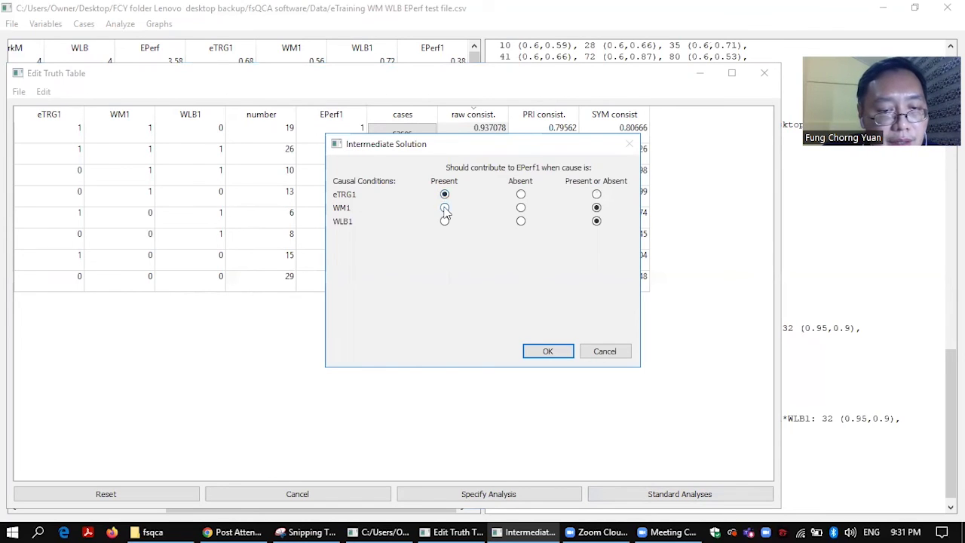
{"action": "left_click", "coordinate": [445, 208]}
{"action": "left_click", "coordinate": [445, 222]}
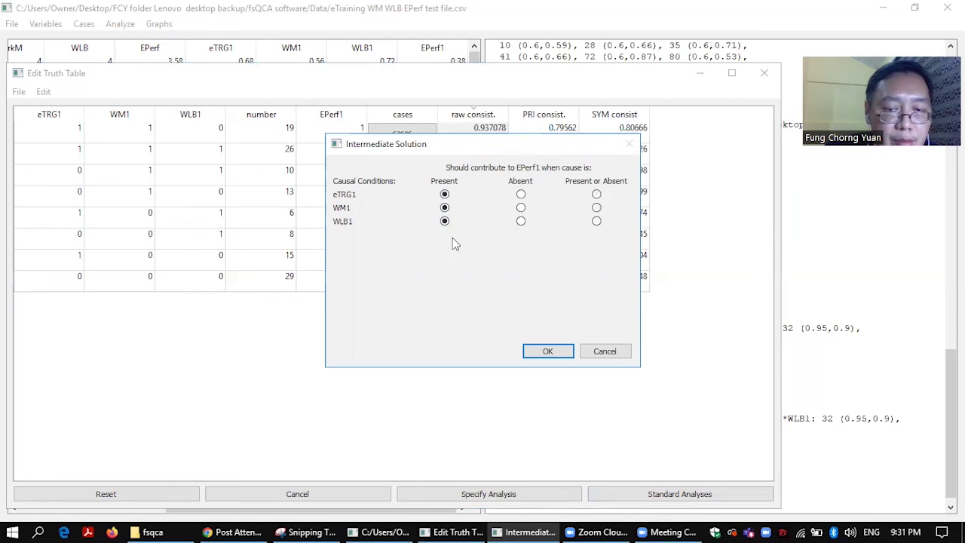
{"action": "left_click", "coordinate": [546, 351]}
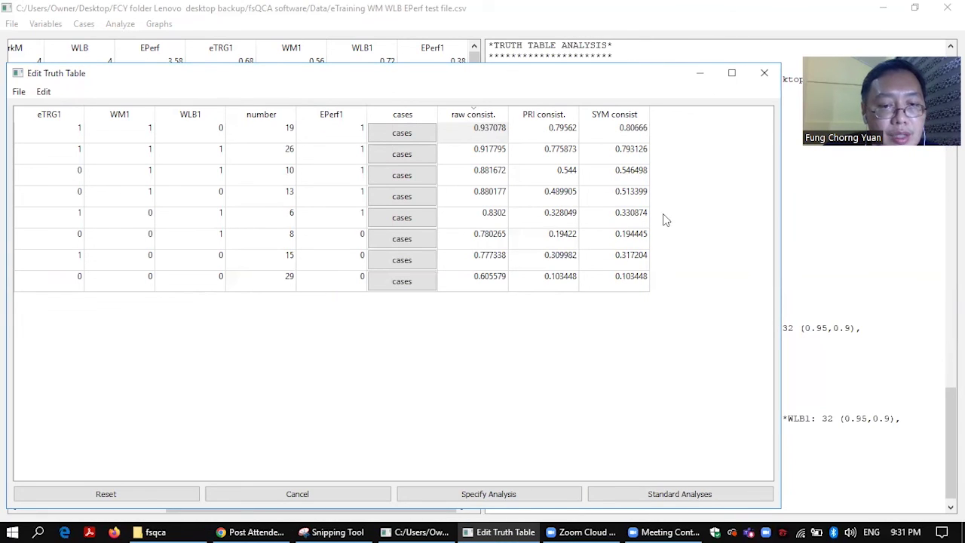
- Minimize Edit Truth Table and review solutions WM1 + eTRG1*WLB1 (coverage 0.90647, consistency 0.788207)
{"action": "left_click", "coordinate": [700, 75]}
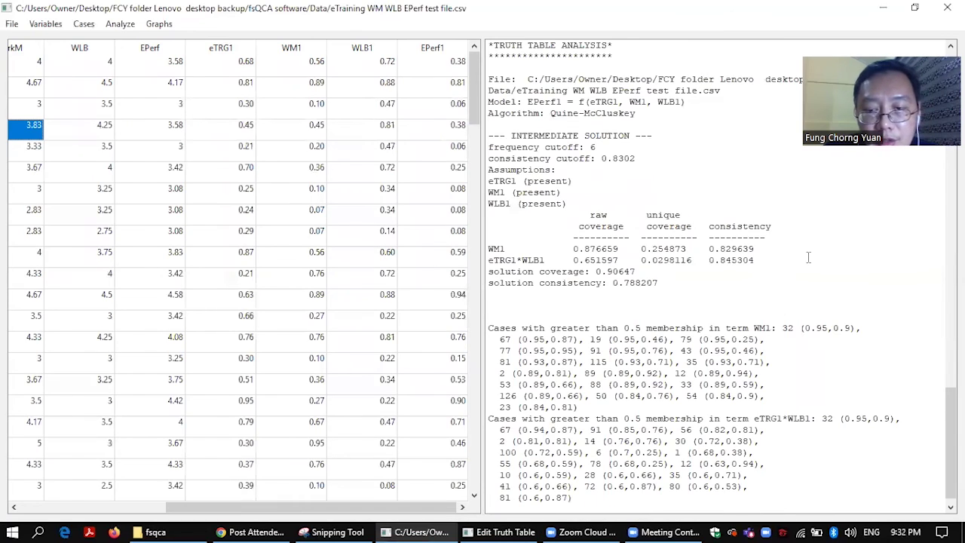
{"action": "scroll", "coordinate": [877, 249], "scroll_direction": "down", "scroll_amount": 5}
{"action": "scroll", "coordinate": [876, 249], "scroll_direction": "up", "scroll_amount": 15}
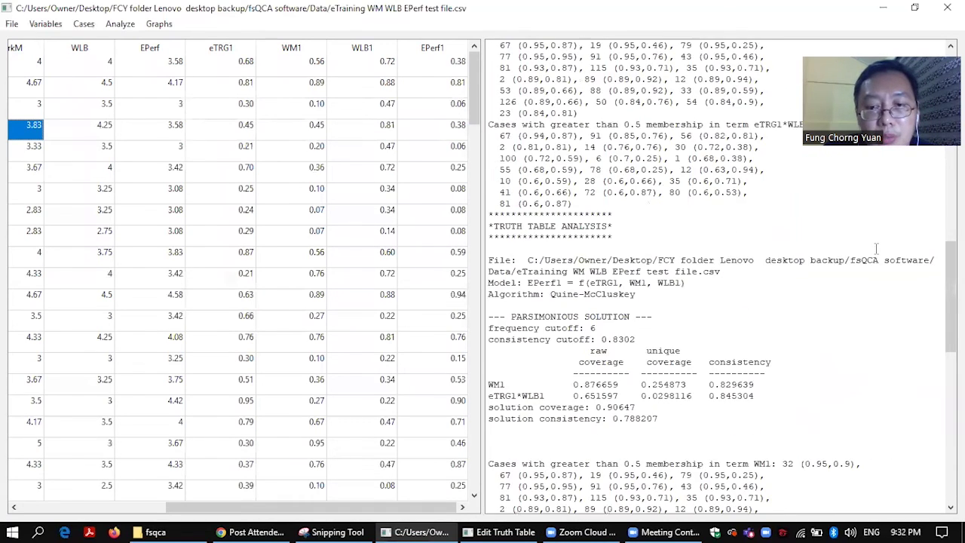
{"action": "scroll", "coordinate": [876, 249], "scroll_direction": "up", "scroll_amount": 3}
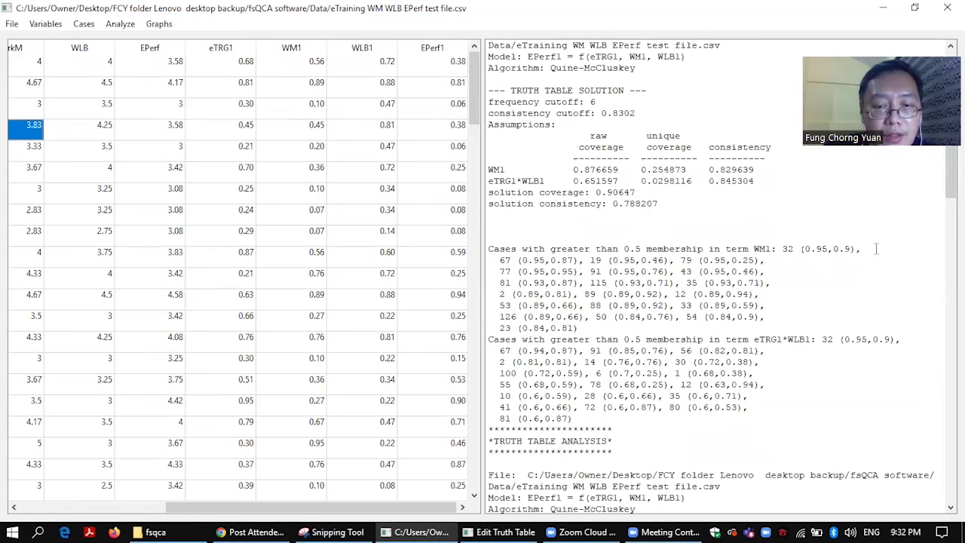
{"action": "scroll", "coordinate": [876, 249], "scroll_direction": "up", "scroll_amount": 4}
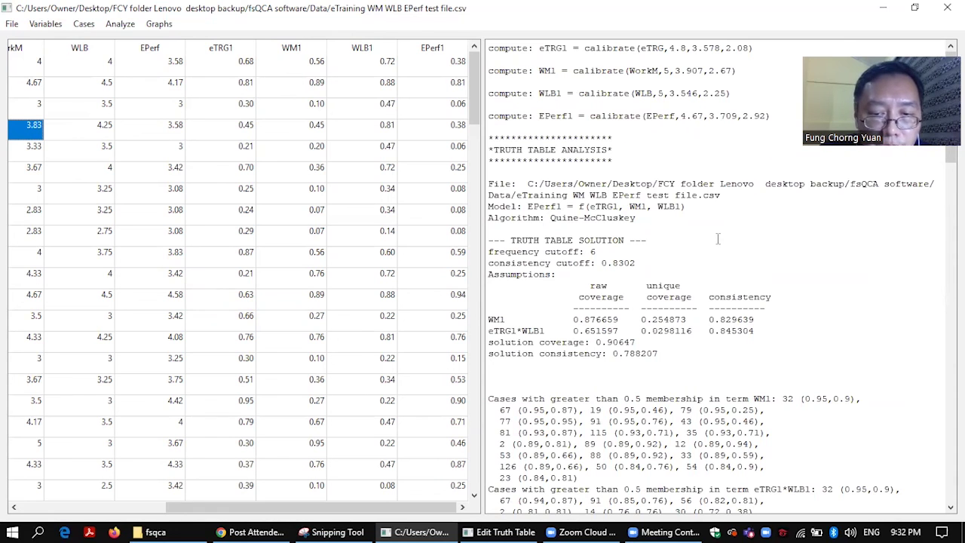
{"action": "scroll", "coordinate": [718, 238], "scroll_direction": "down", "scroll_amount": 8}
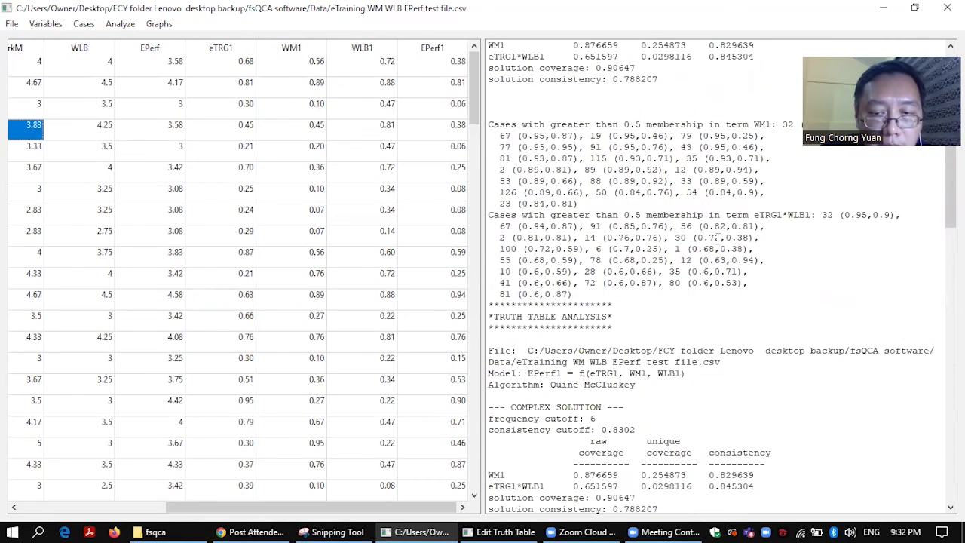
{"action": "scroll", "coordinate": [718, 238], "scroll_direction": "down", "scroll_amount": 3}
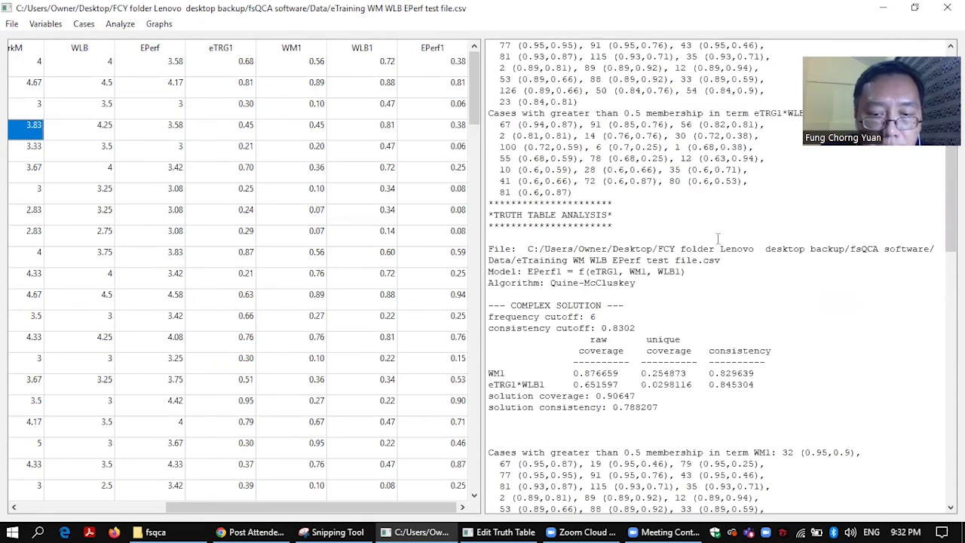
{"action": "scroll", "coordinate": [718, 238], "scroll_direction": "down", "scroll_amount": 2}
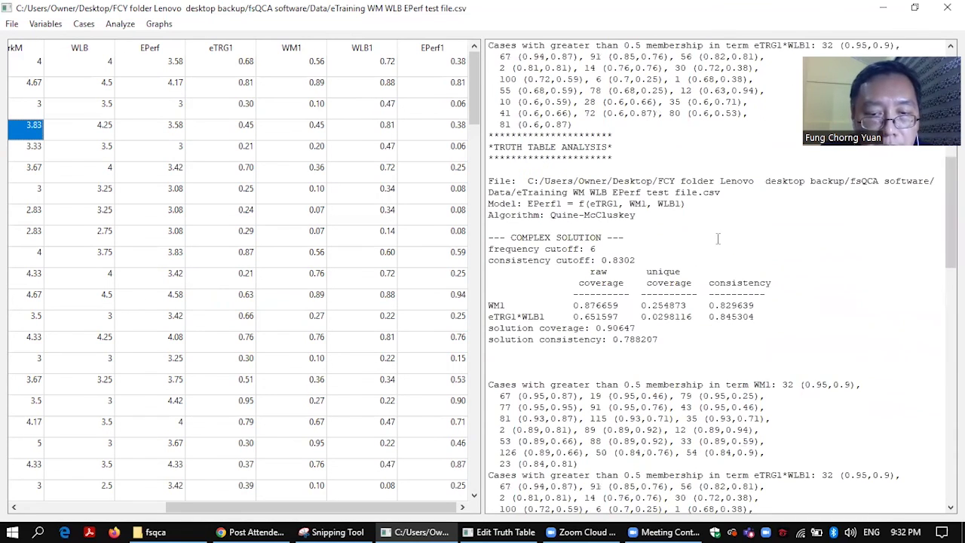
{"action": "scroll", "coordinate": [718, 238], "scroll_direction": "down", "scroll_amount": 9}
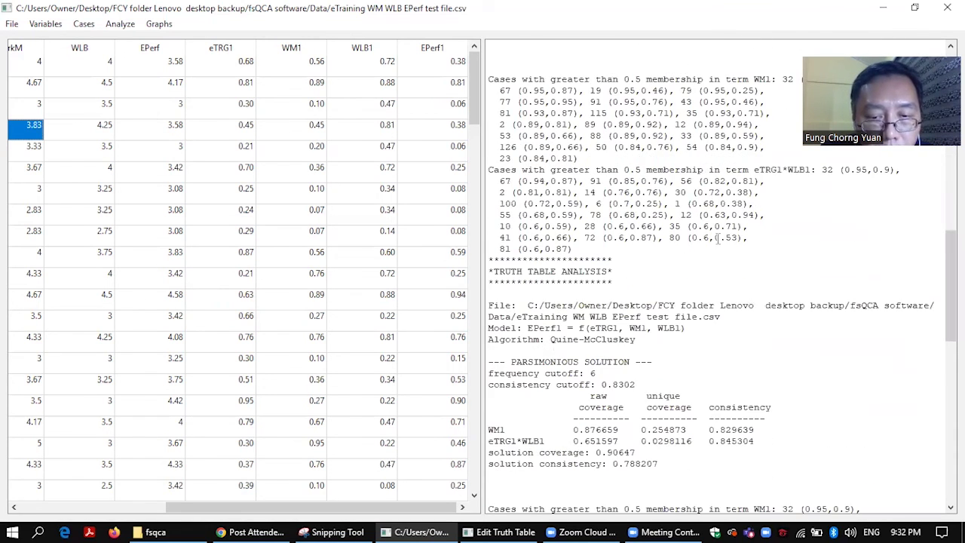
{"action": "scroll", "coordinate": [718, 238], "scroll_direction": "down", "scroll_amount": 1}
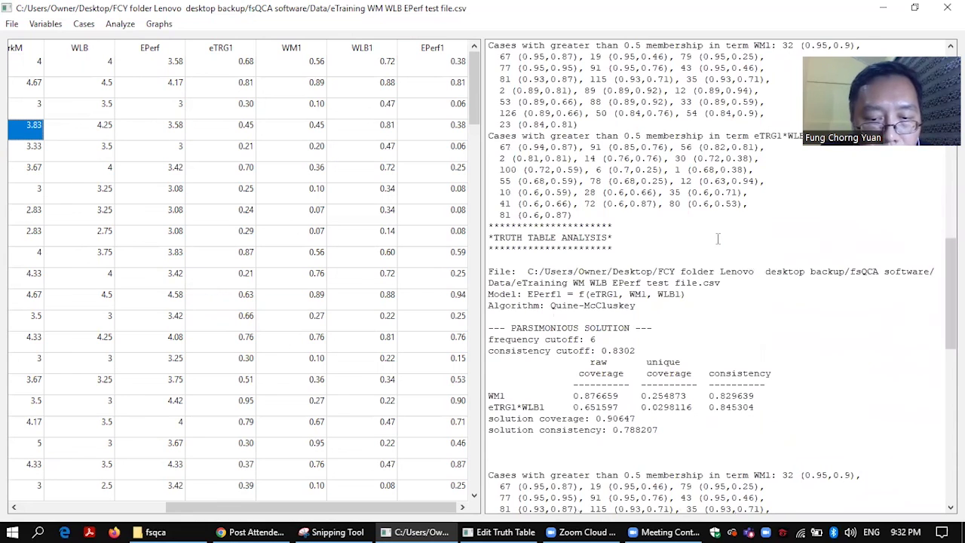
{"action": "scroll", "coordinate": [718, 238], "scroll_direction": "down", "scroll_amount": 2}
{"action": "scroll", "coordinate": [718, 238], "scroll_direction": "down", "scroll_amount": 9}
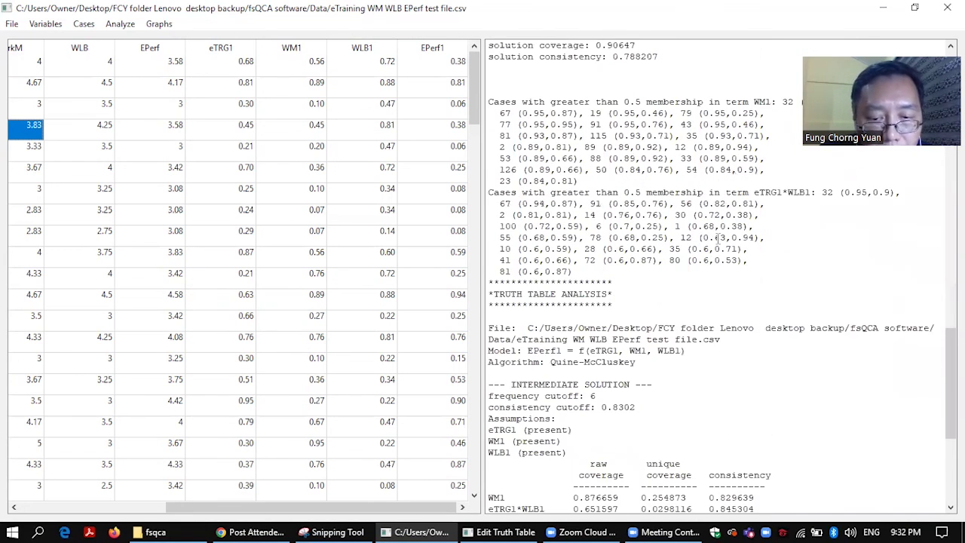
{"action": "scroll", "coordinate": [718, 239], "scroll_direction": "down", "scroll_amount": 6}
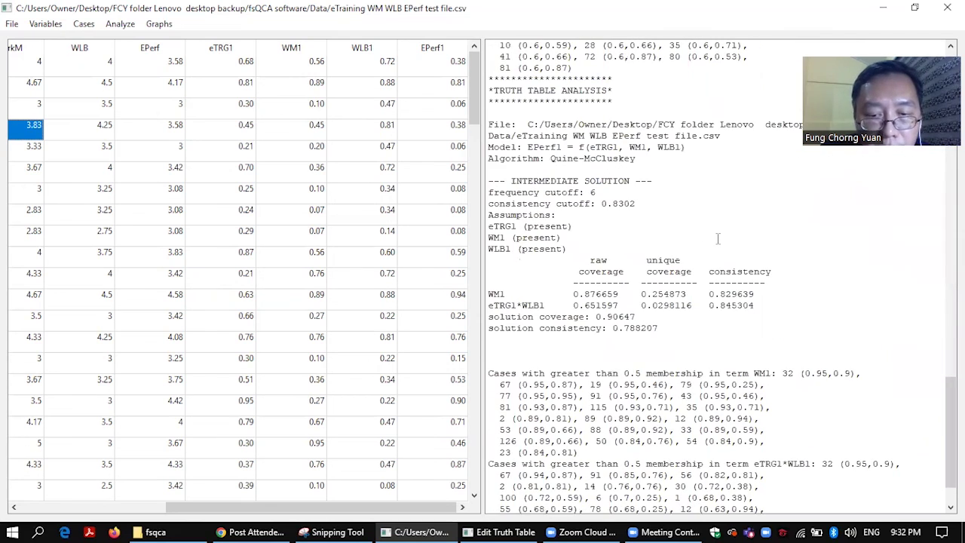
{"action": "scroll", "coordinate": [718, 238], "scroll_direction": "down", "scroll_amount": 1}
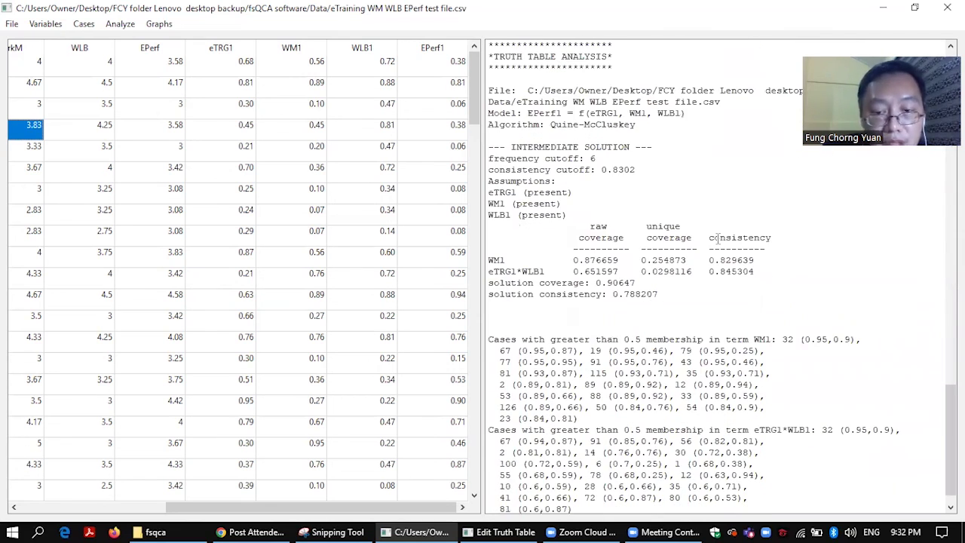
{"action": "scroll", "coordinate": [718, 239], "scroll_direction": "down", "scroll_amount": 6}
{"action": "scroll", "coordinate": [718, 238], "scroll_direction": "up", "scroll_amount": 15}
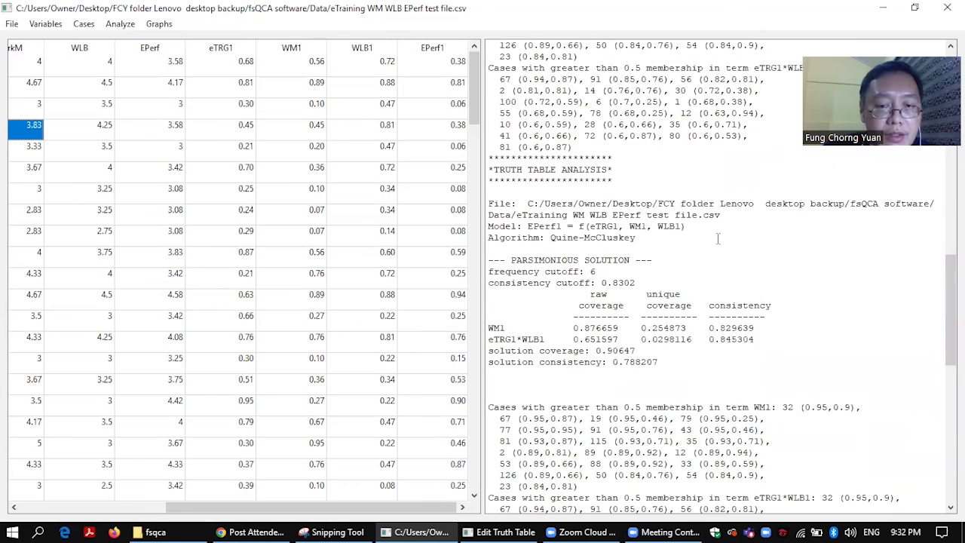
{"action": "scroll", "coordinate": [718, 239], "scroll_direction": "down", "scroll_amount": 5}
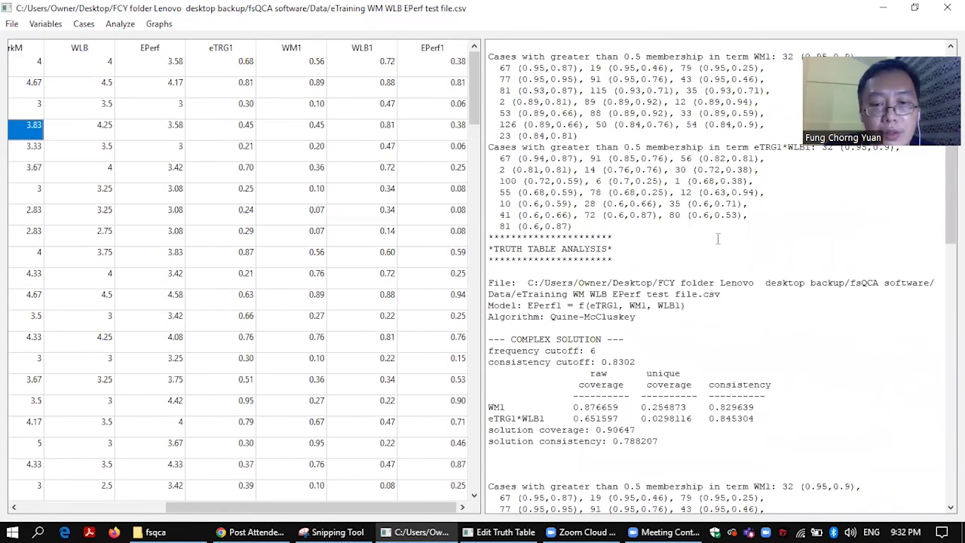
{"action": "scroll", "coordinate": [718, 238], "scroll_direction": "up", "scroll_amount": 3}
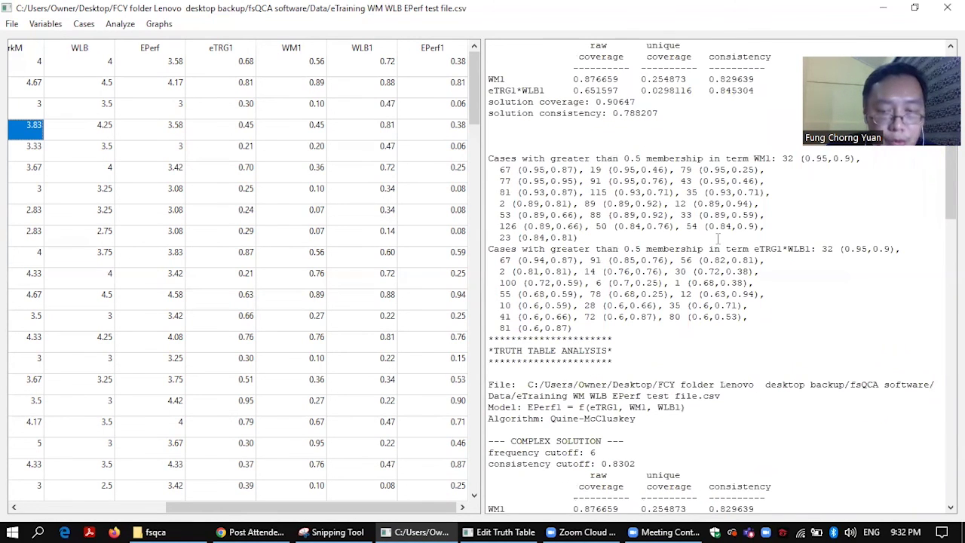